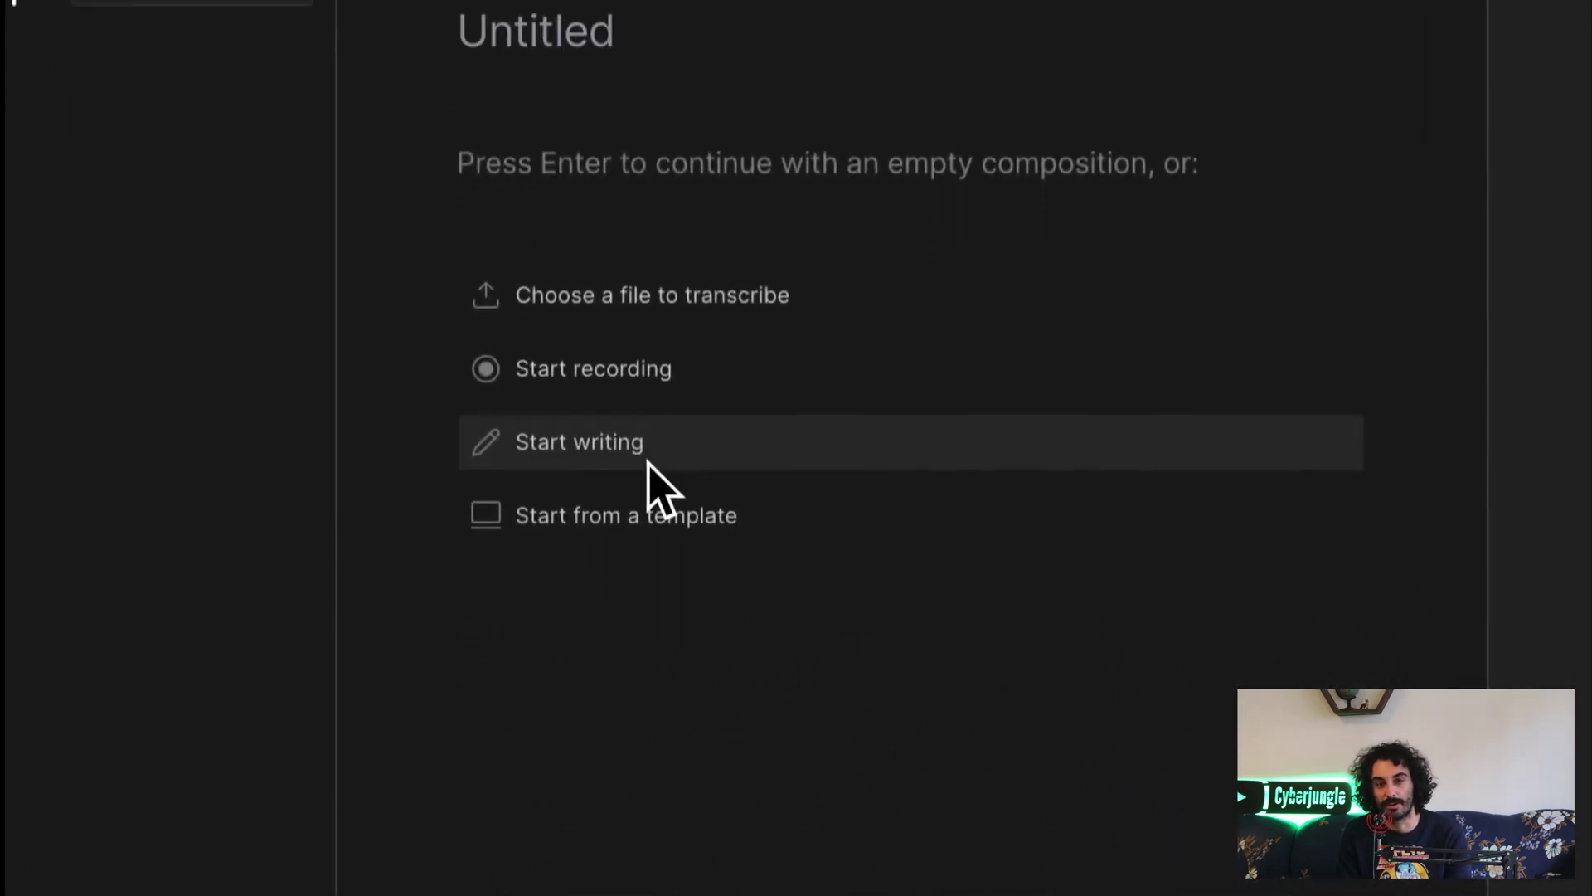
# Choose 'Start writing' to begin a blank script in the Untitled composition.
pyautogui.click(648, 455)
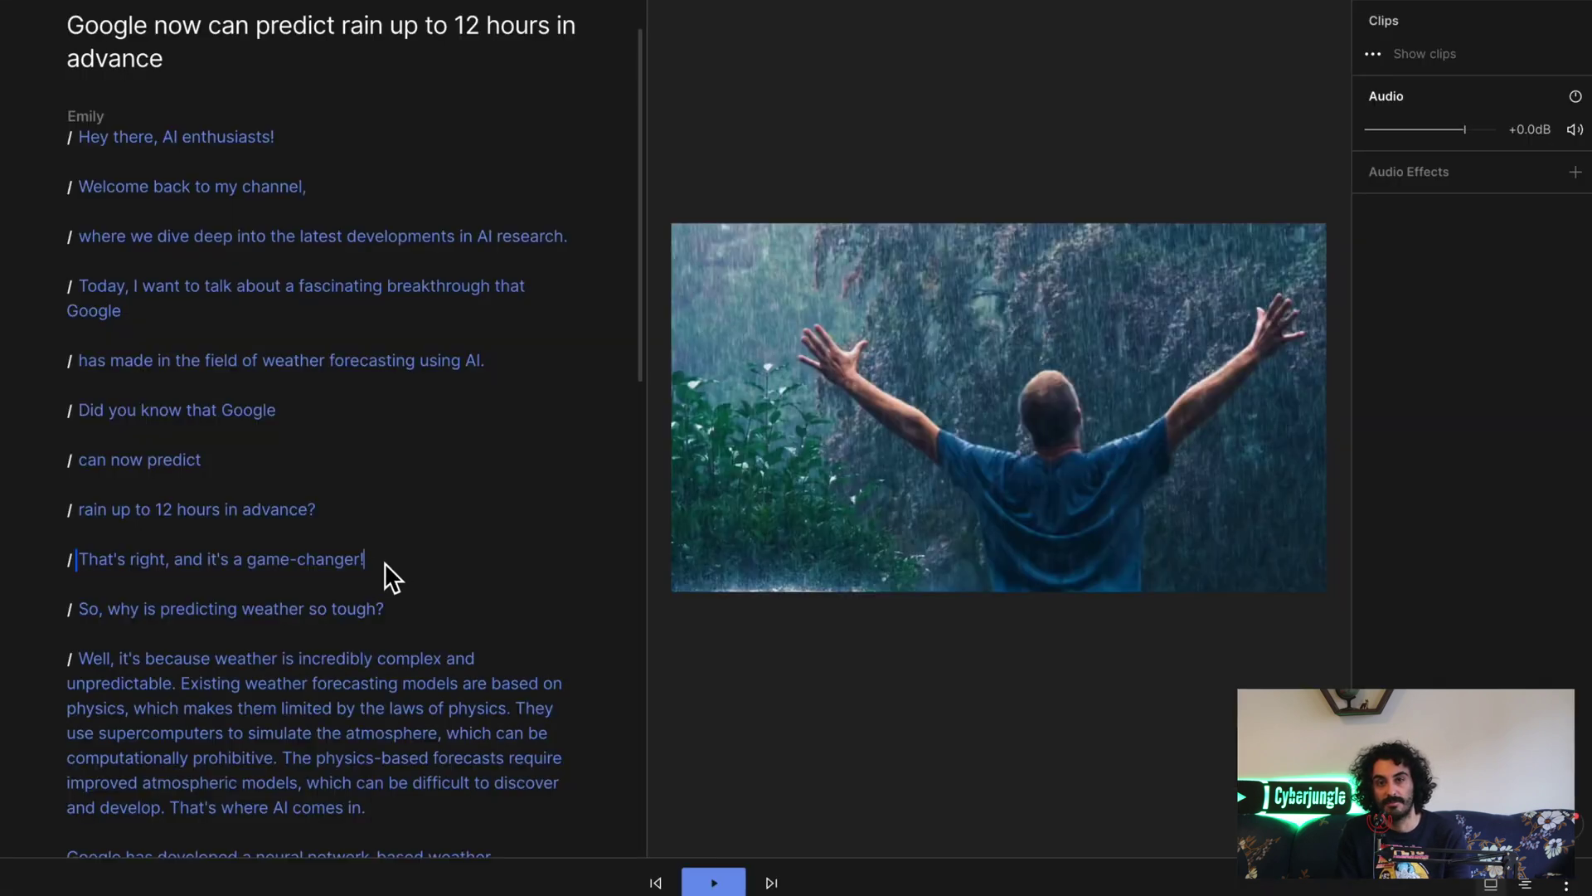
# Delete 'That's right, and it's a game-changer!' and the empty line it leaves.
pyautogui.moveTo(385, 562); pyautogui.dragTo(66, 570)
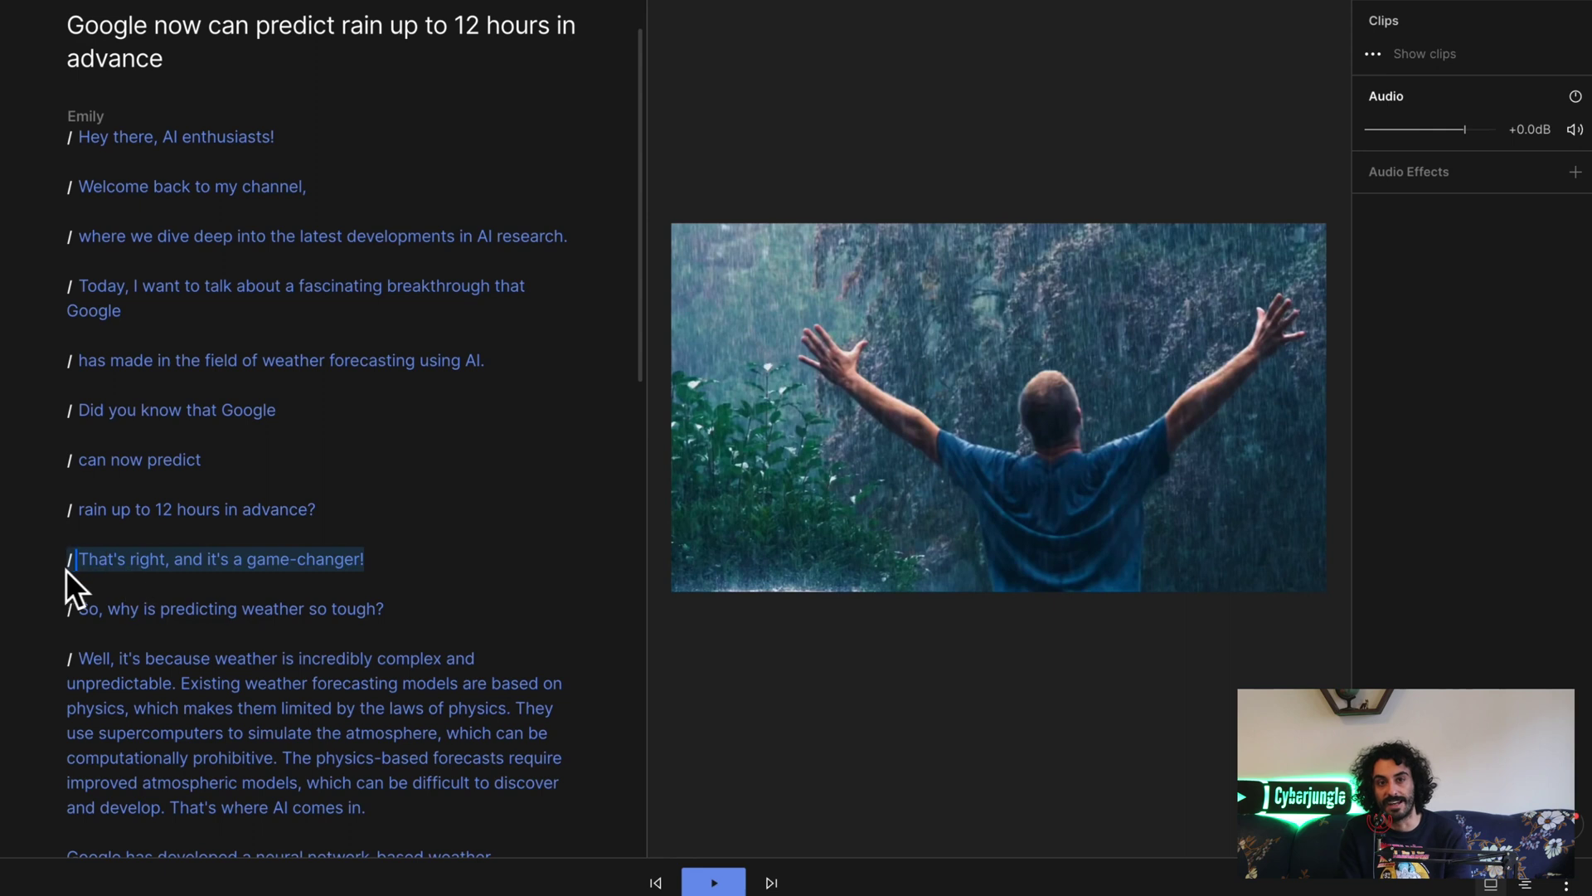
pyautogui.press('BackSpace')
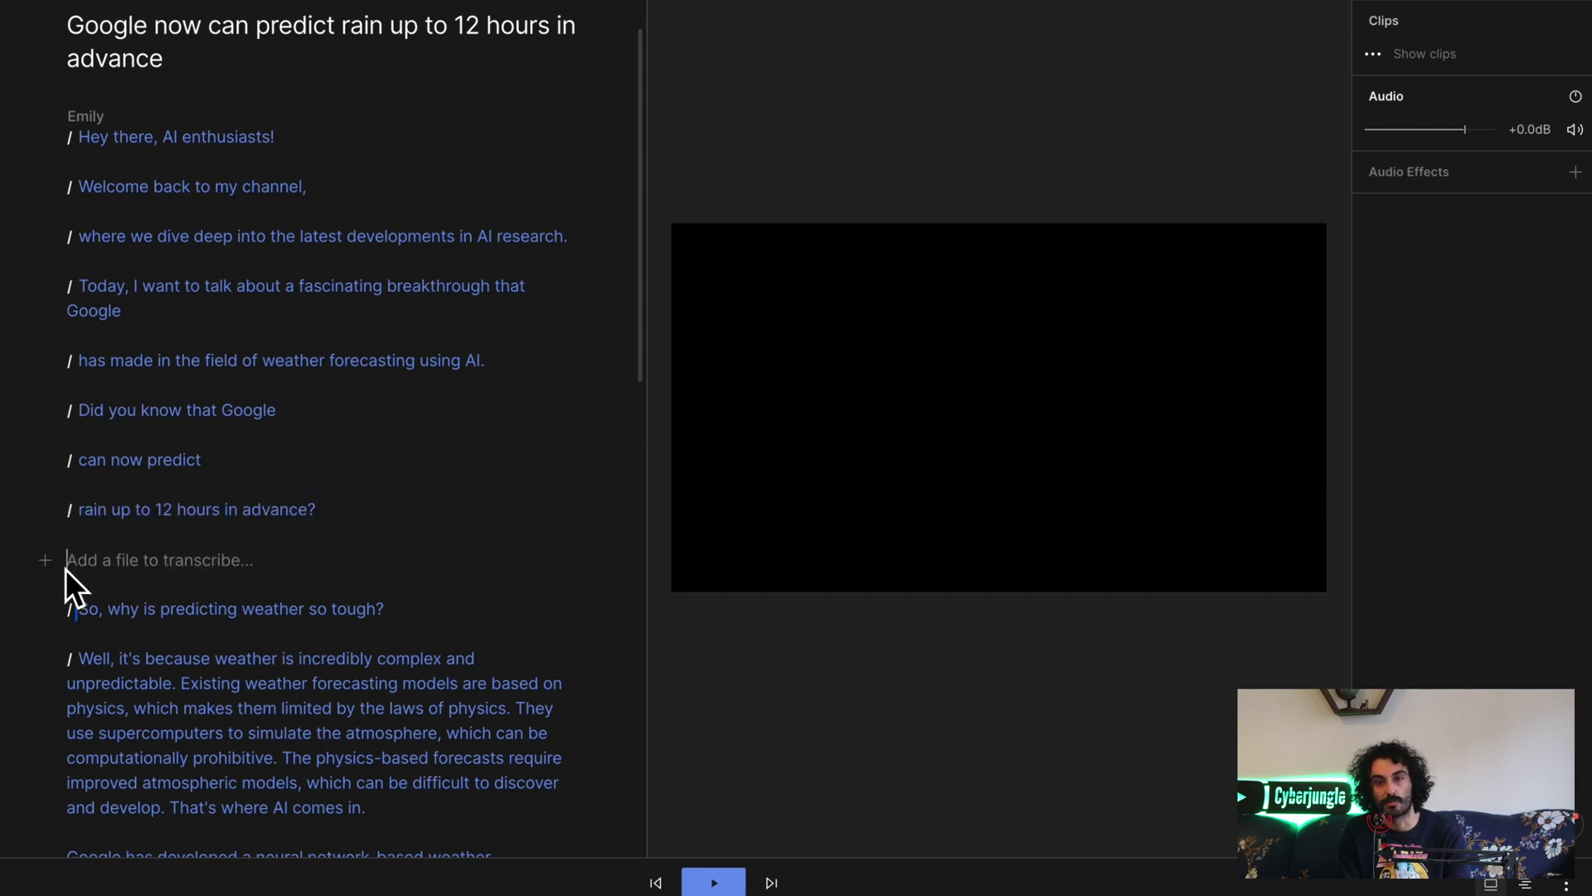
pyautogui.press('BackSpace')
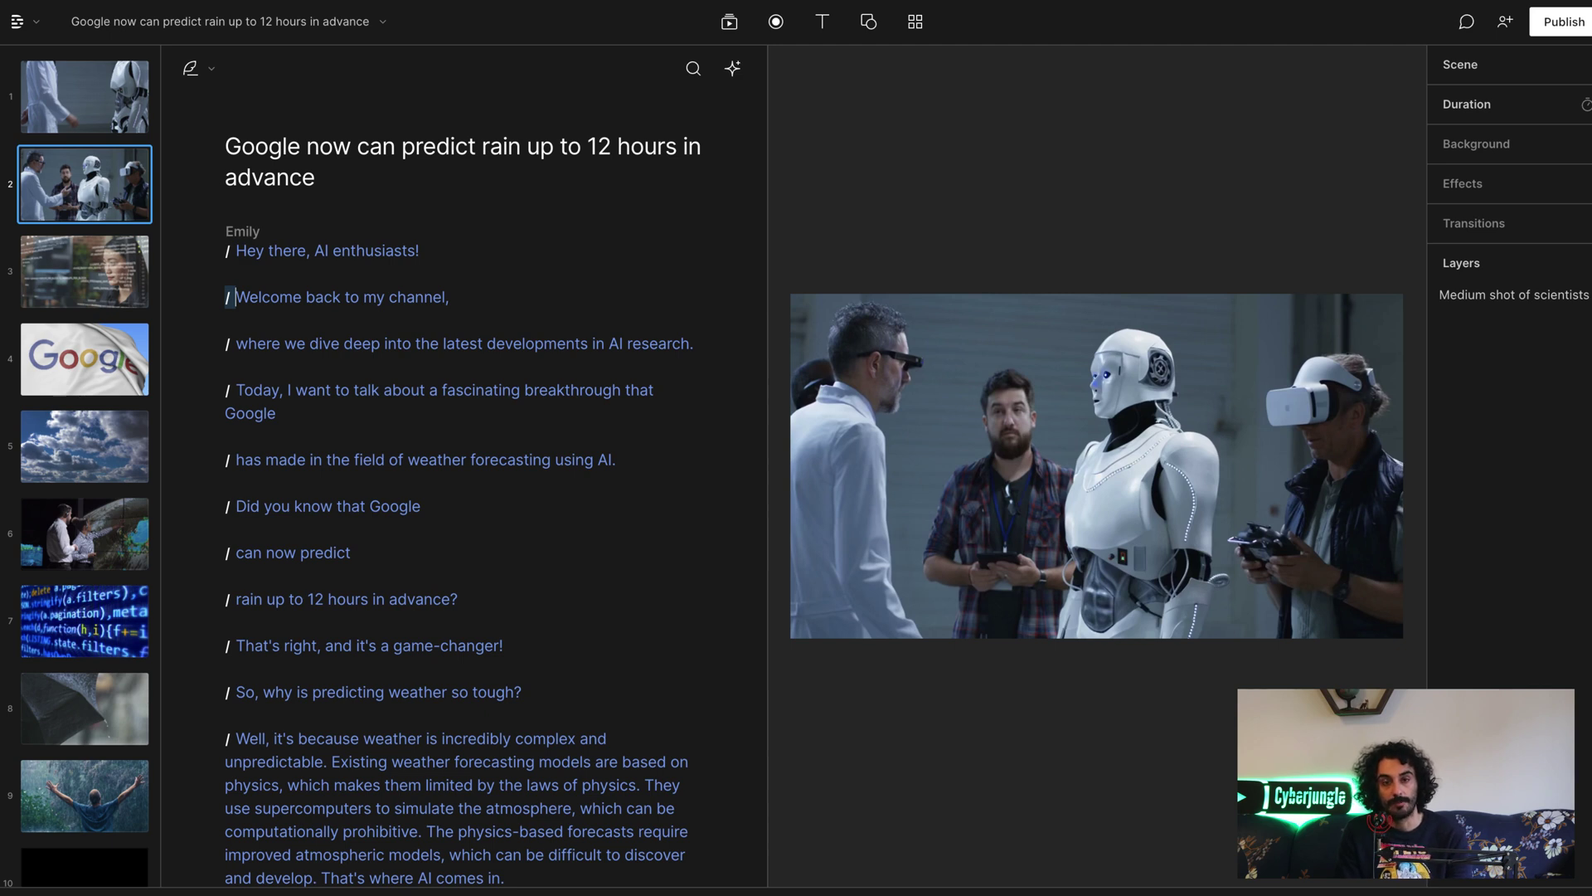
# Add auto-generated captions to the video from the Text (T) menu.
pyautogui.click(821, 22)
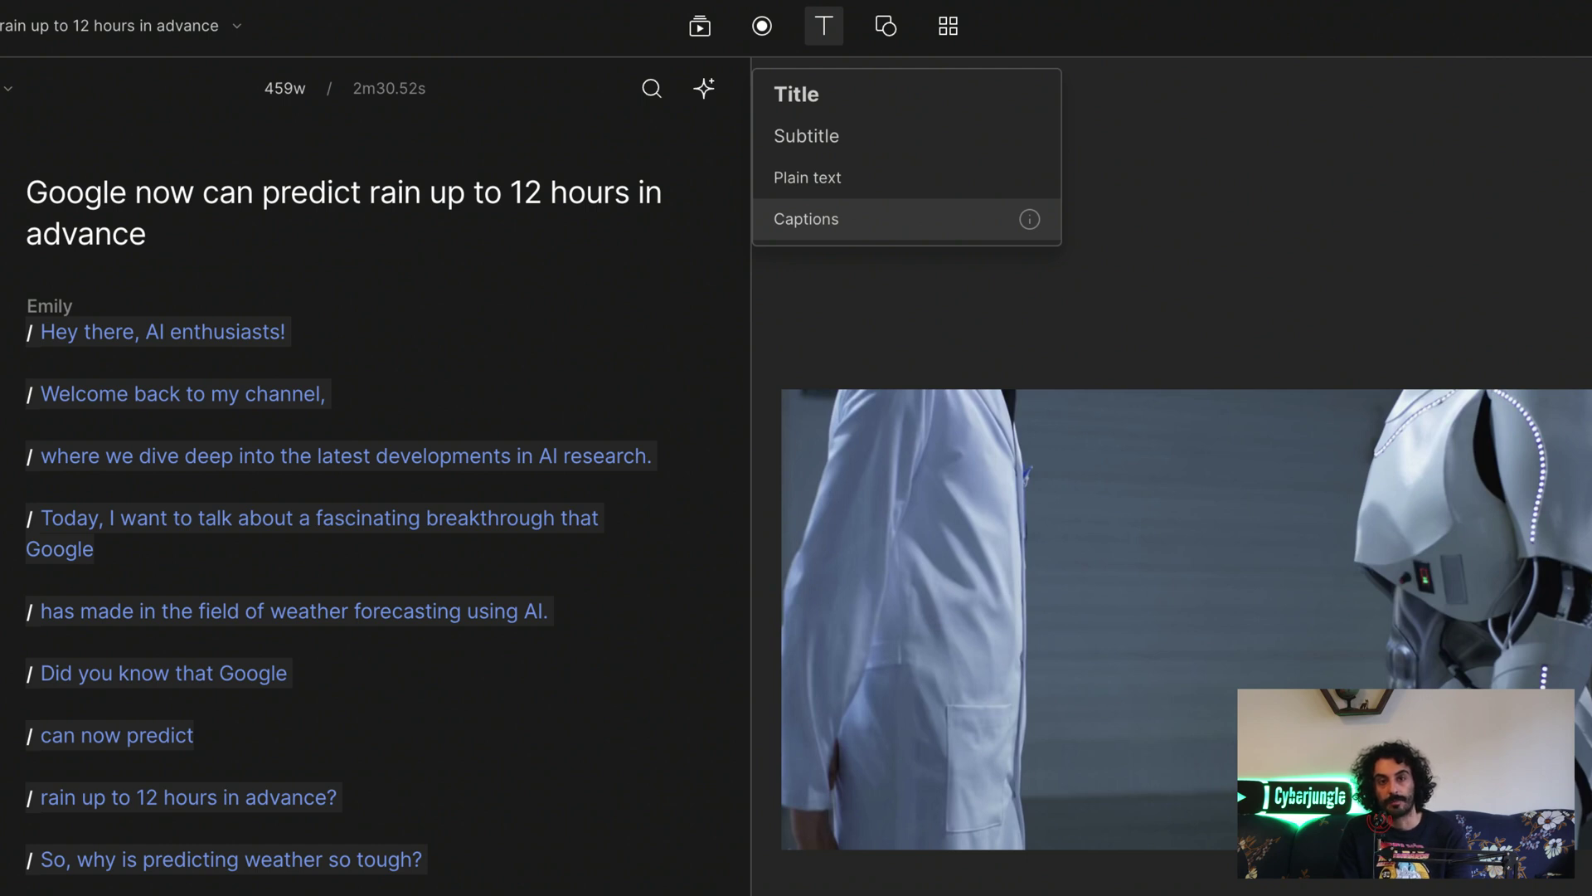
pyautogui.click(806, 219)
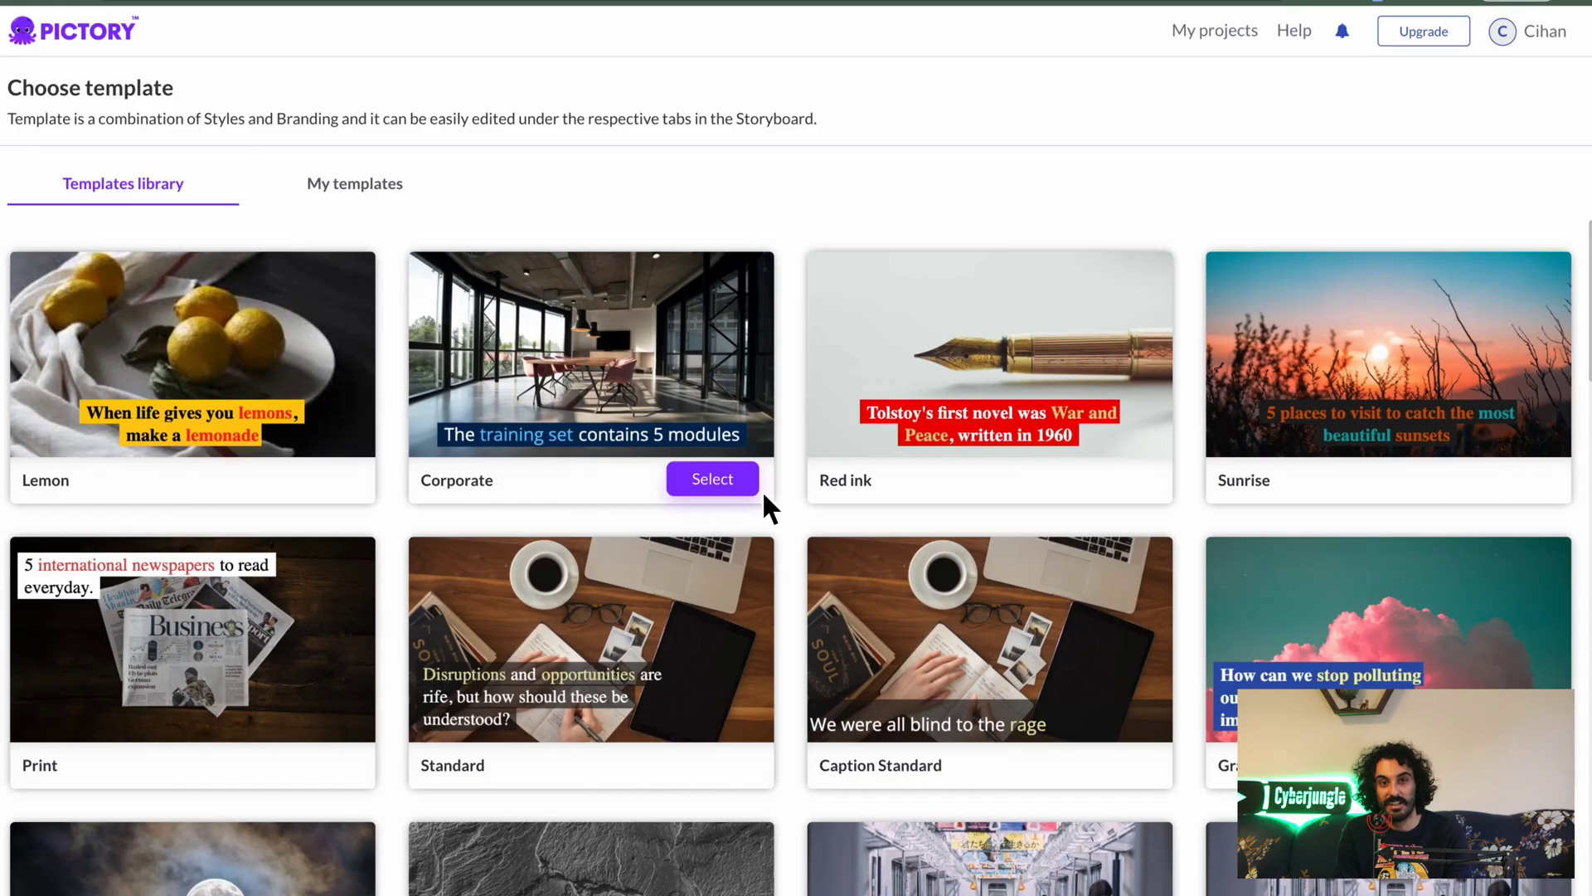
# Scroll down the Templates library toward the Subtitle Standard template.
pyautogui.scroll(-1, 761, 489)
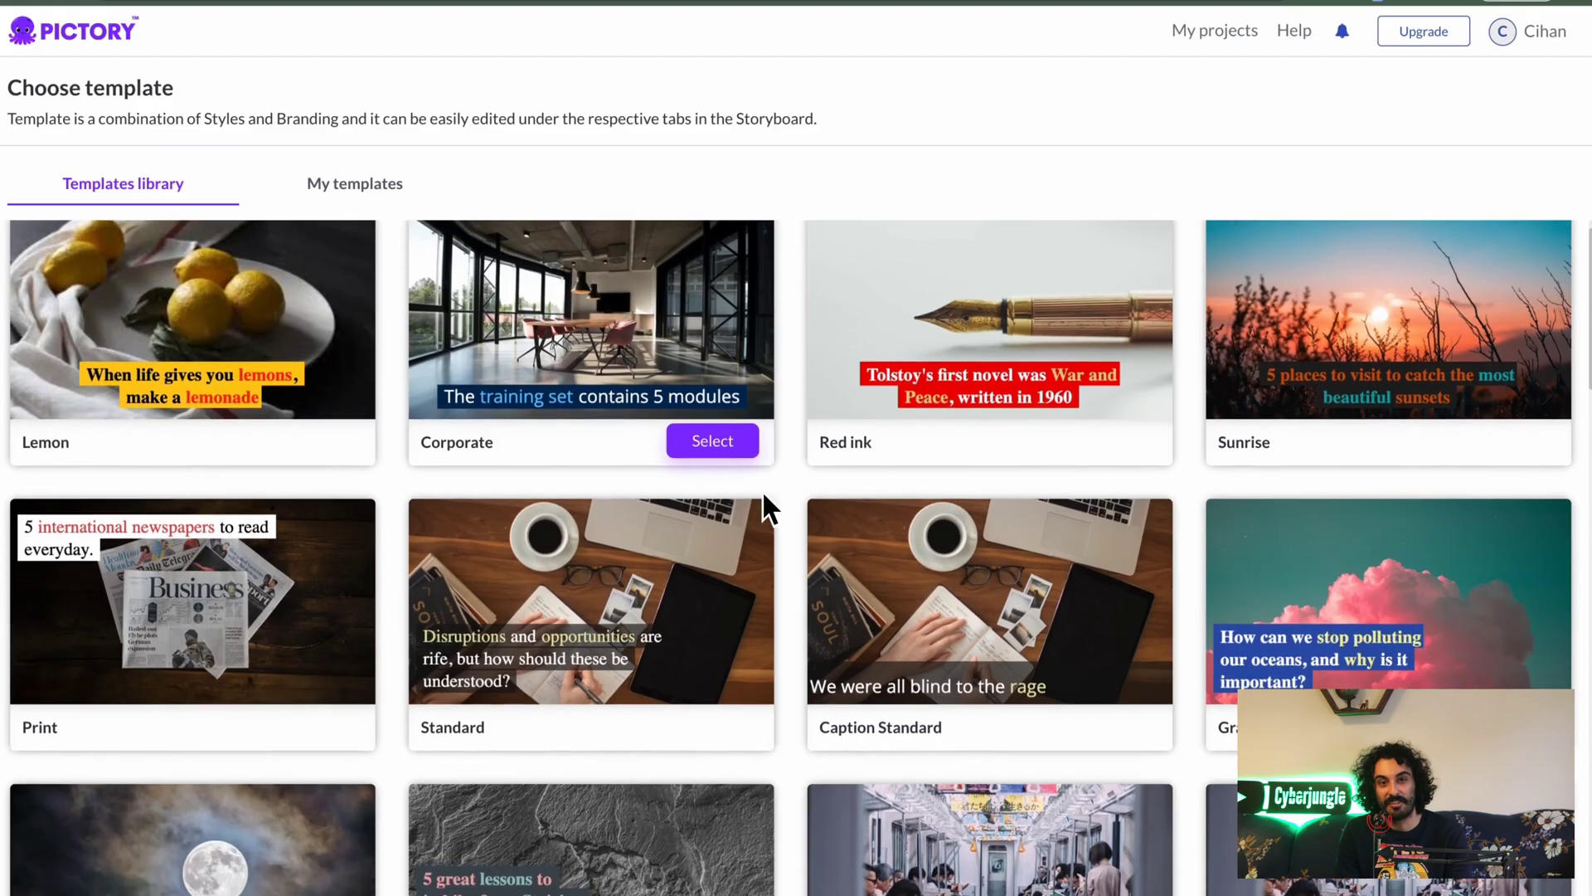
pyautogui.scroll(-1, 645, 350)
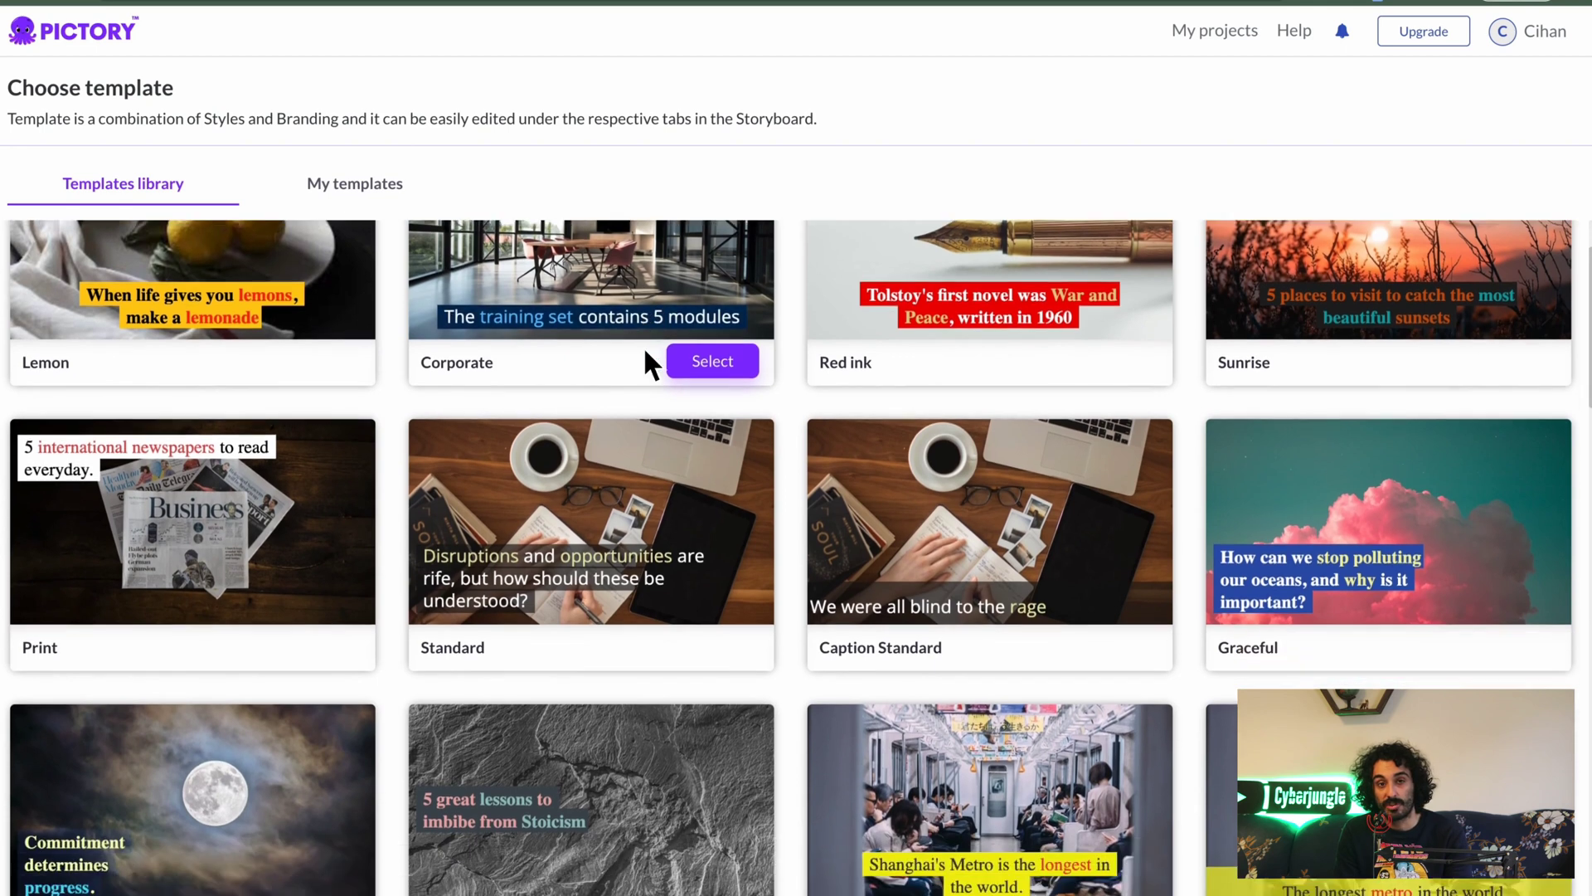
pyautogui.scroll(-3, 608, 496)
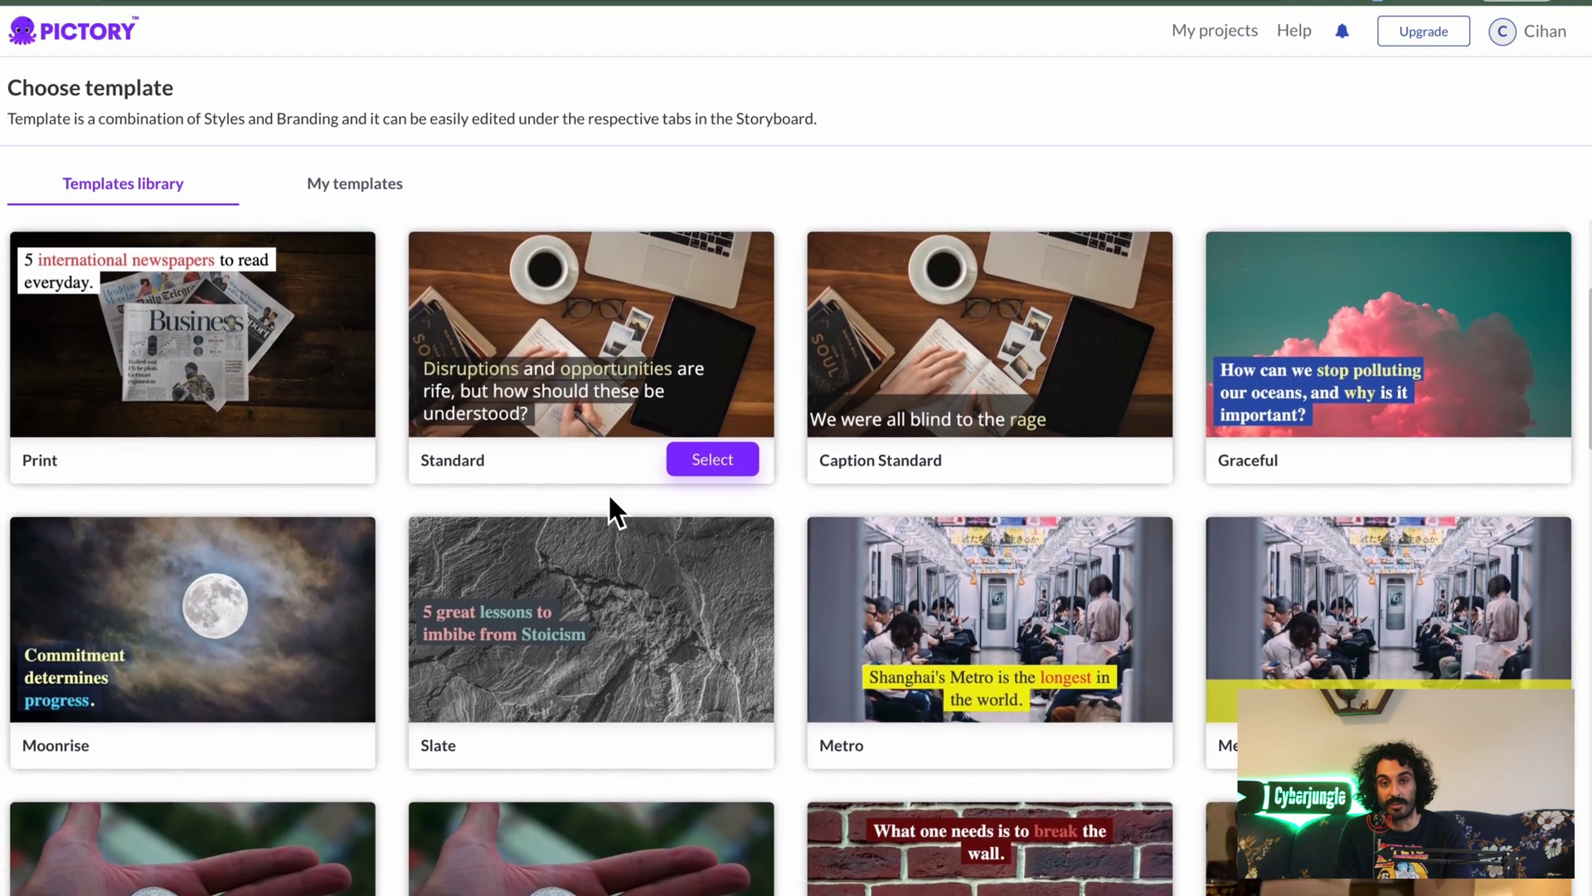
pyautogui.scroll(-2, 569, 511)
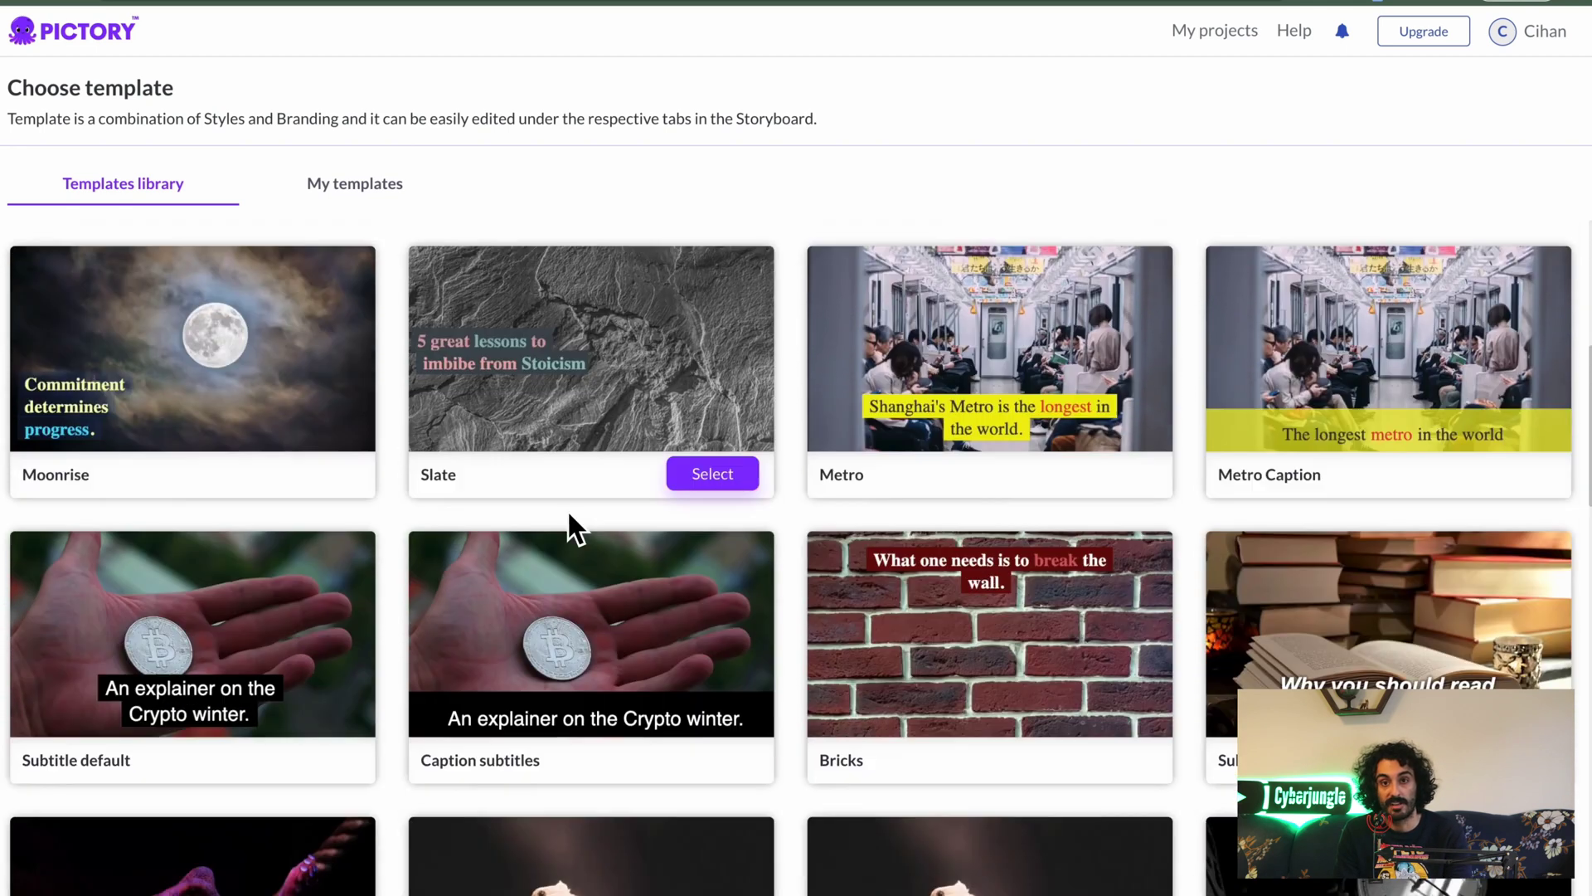
pyautogui.scroll(-2, 566, 509)
pyautogui.scroll(-2, 568, 509)
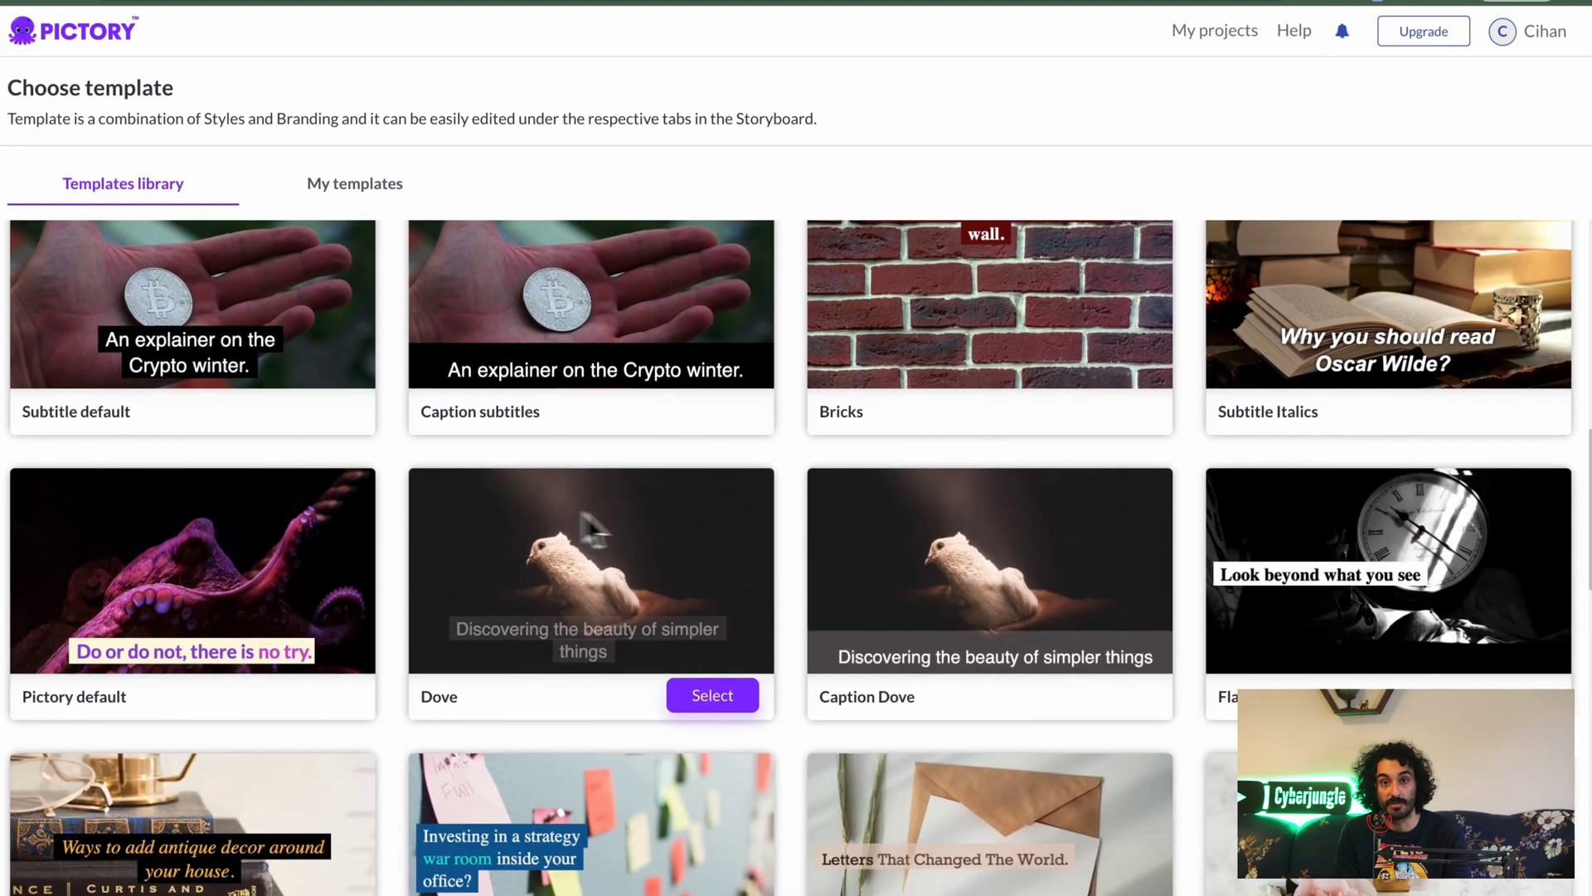
pyautogui.scroll(-3, 956, 584)
pyautogui.scroll(-5, 955, 583)
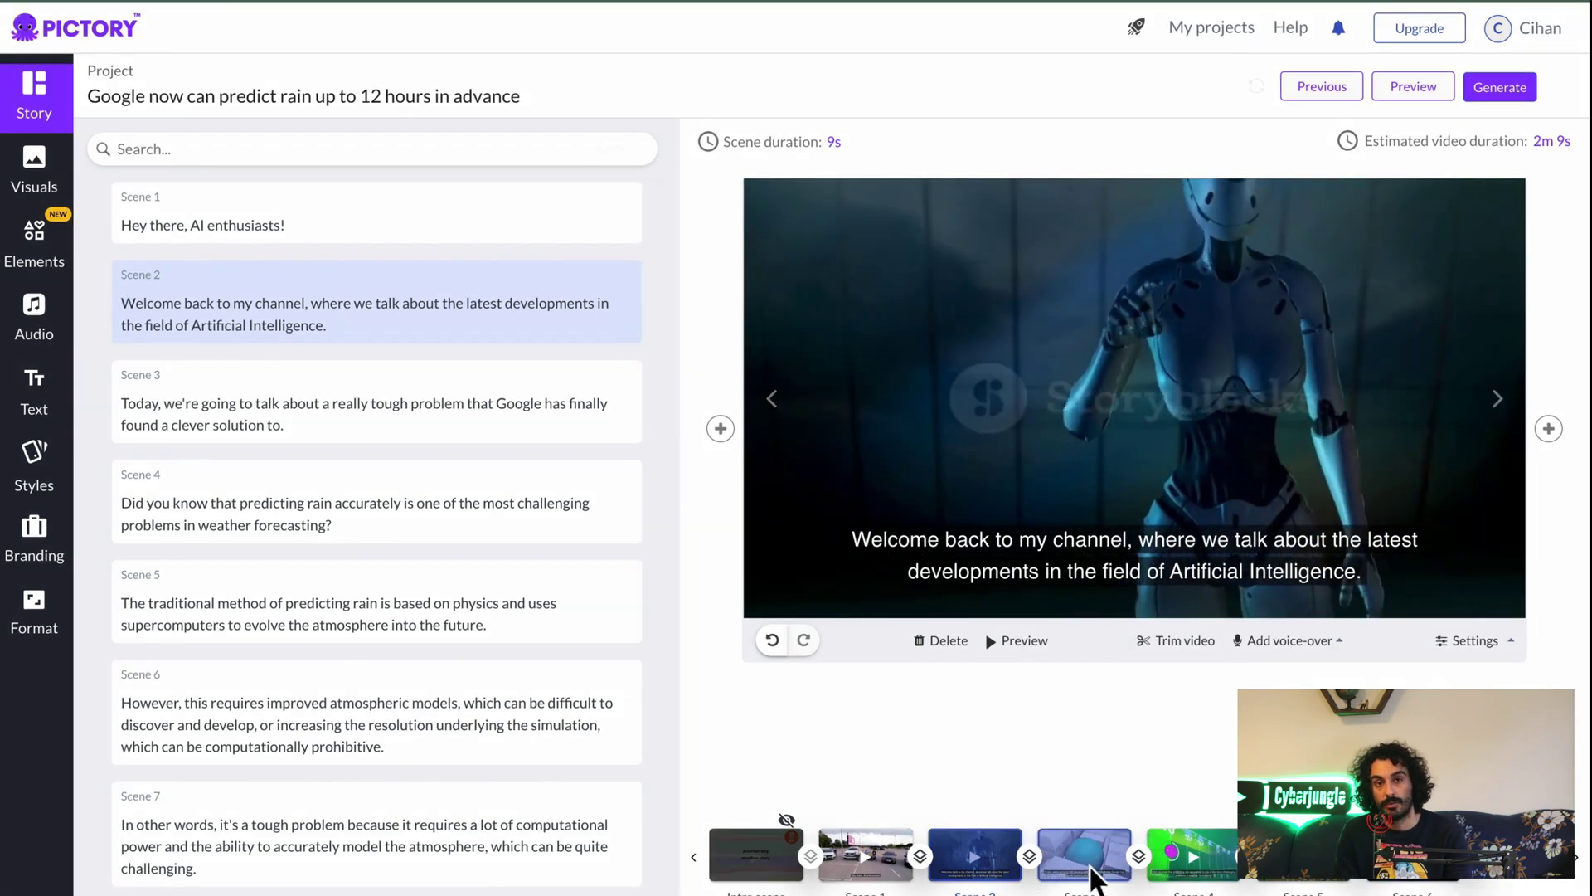
# Review the Scene 3 and Scene 4 visuals, then paste the script into the voice-over editor.
pyautogui.click(1070, 850)
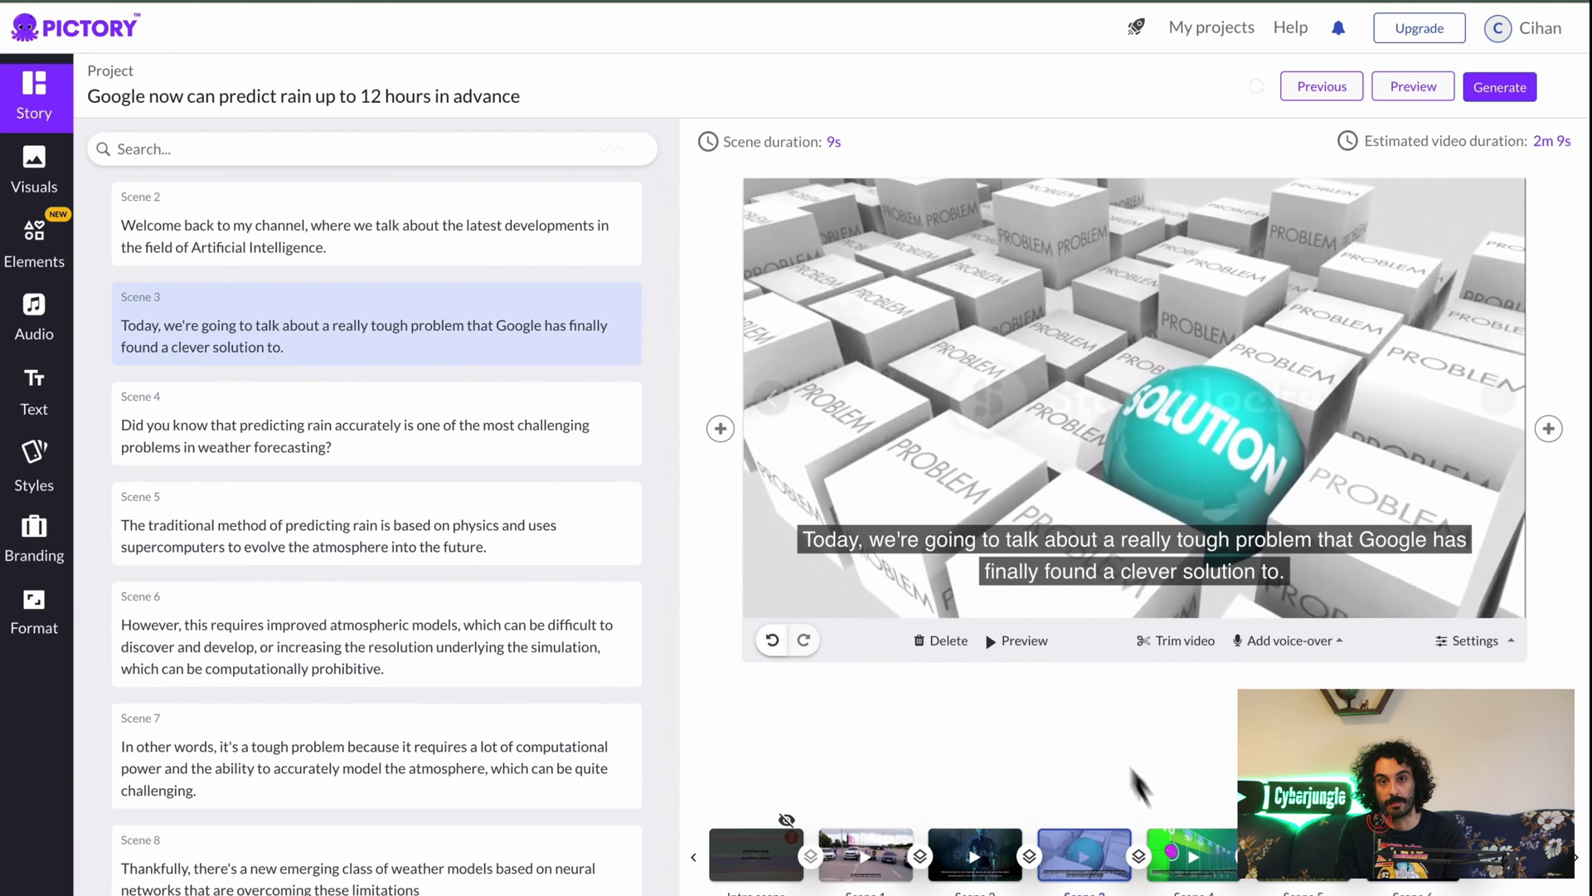
pyautogui.click(1201, 866)
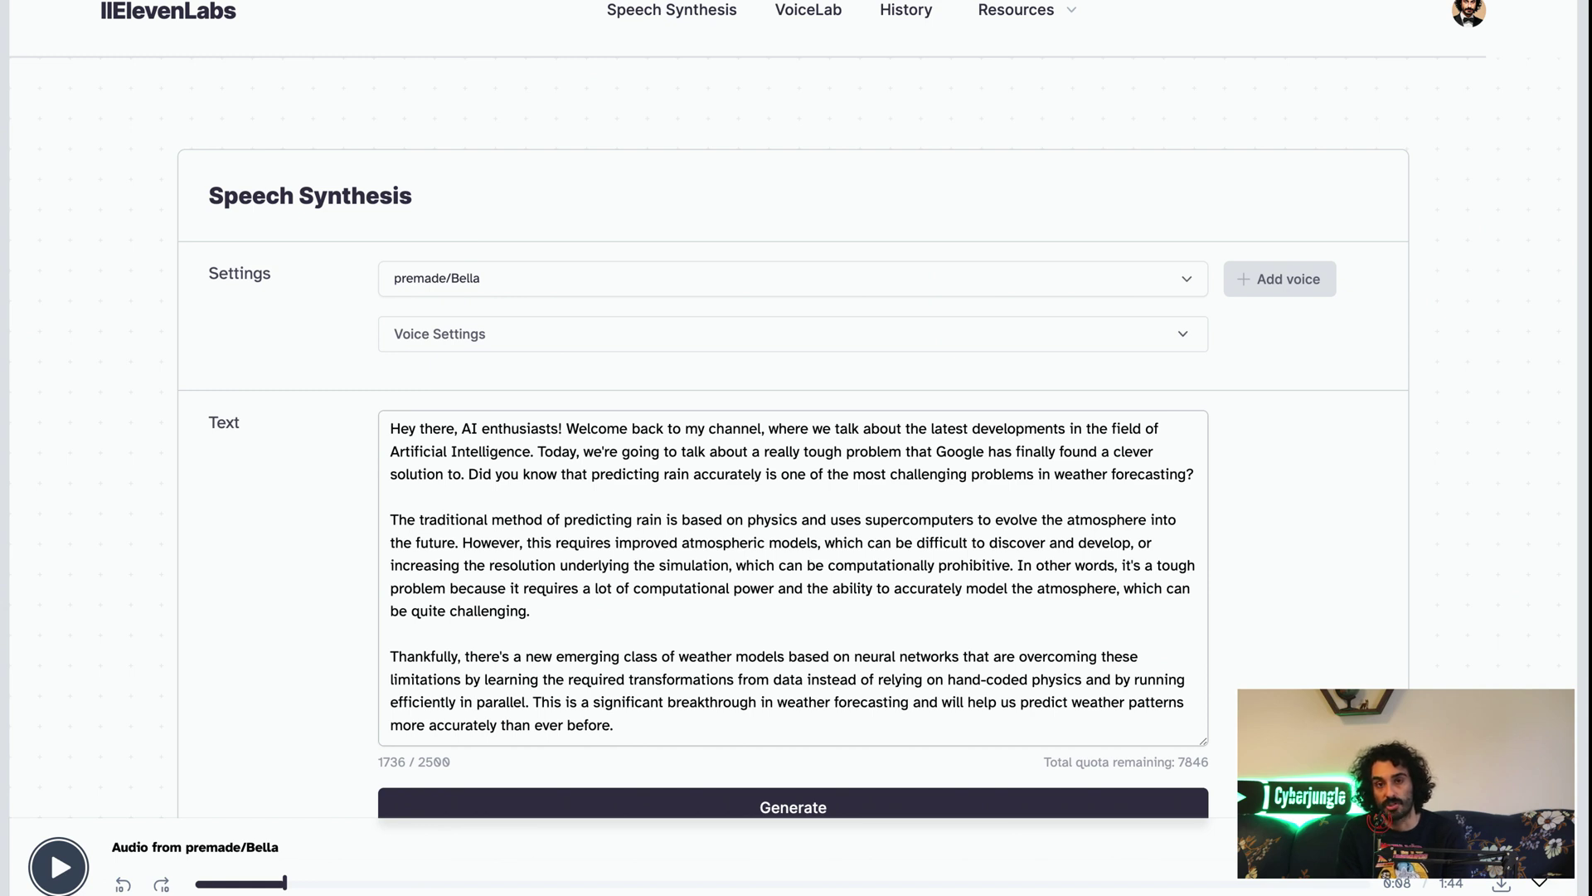
pyautogui.hotkey('ctrl', 'v')
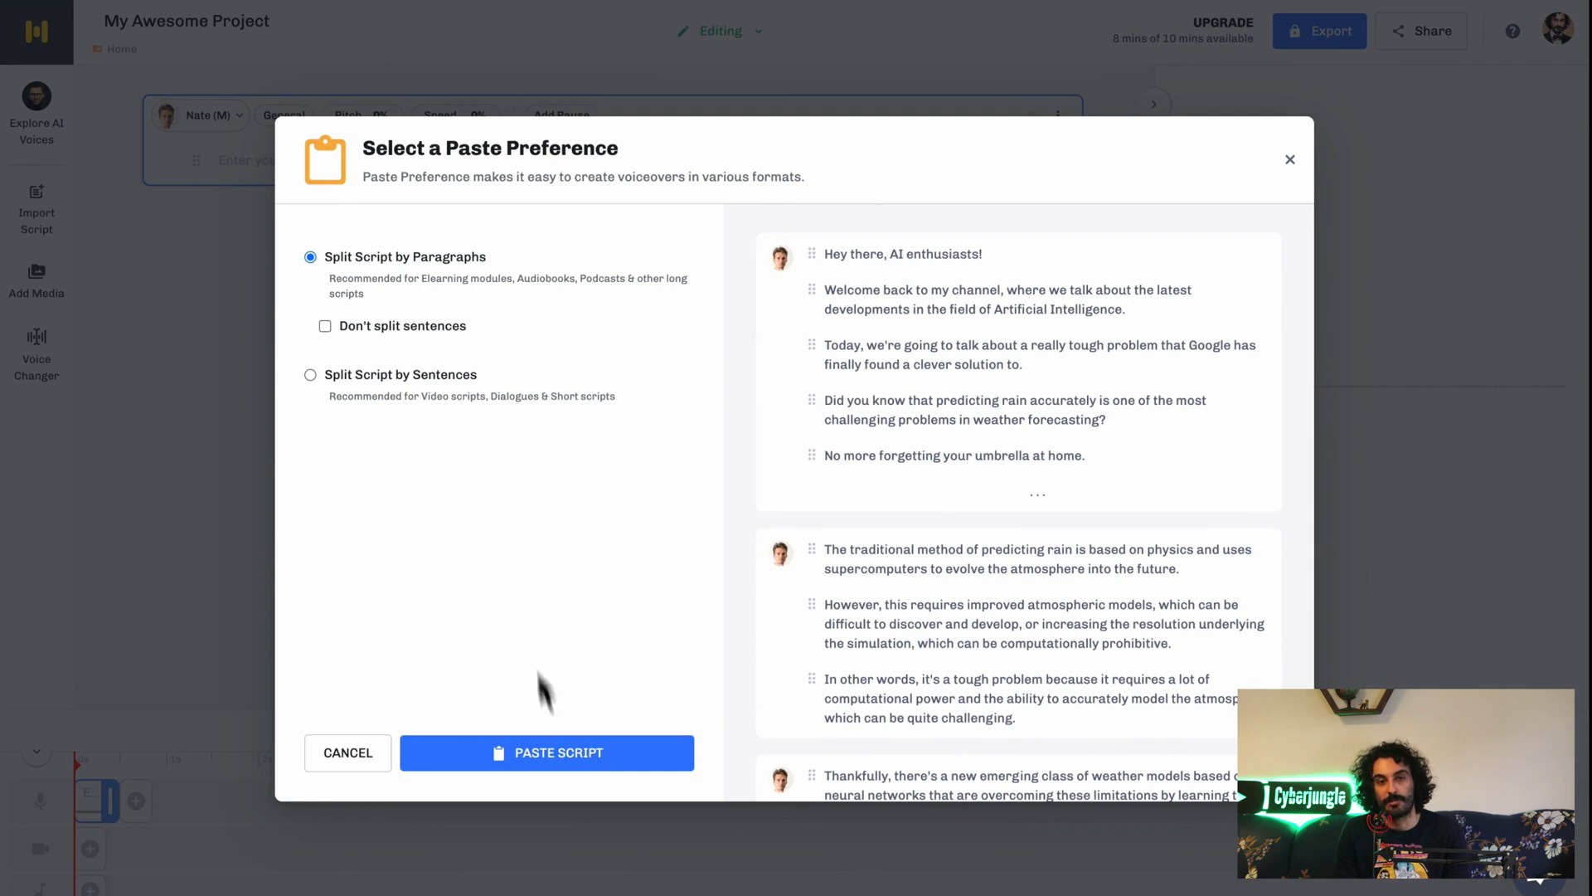
# Paste the script split by paragraphs, give the first block a Cheerful style, and preview it.
pyautogui.click(548, 749)
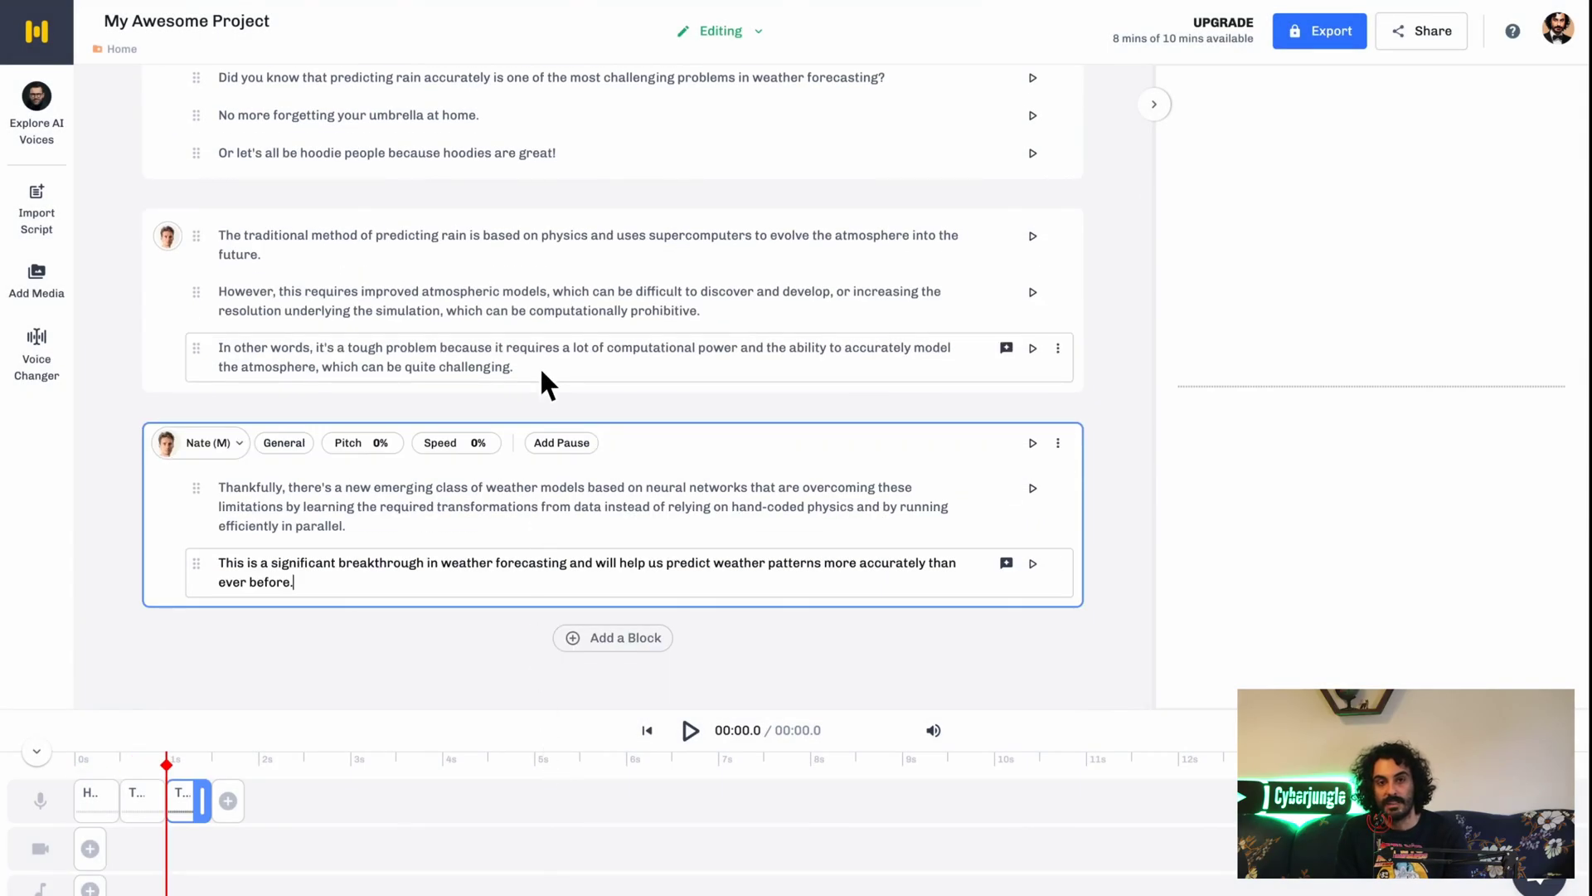
pyautogui.scroll(2, 541, 372)
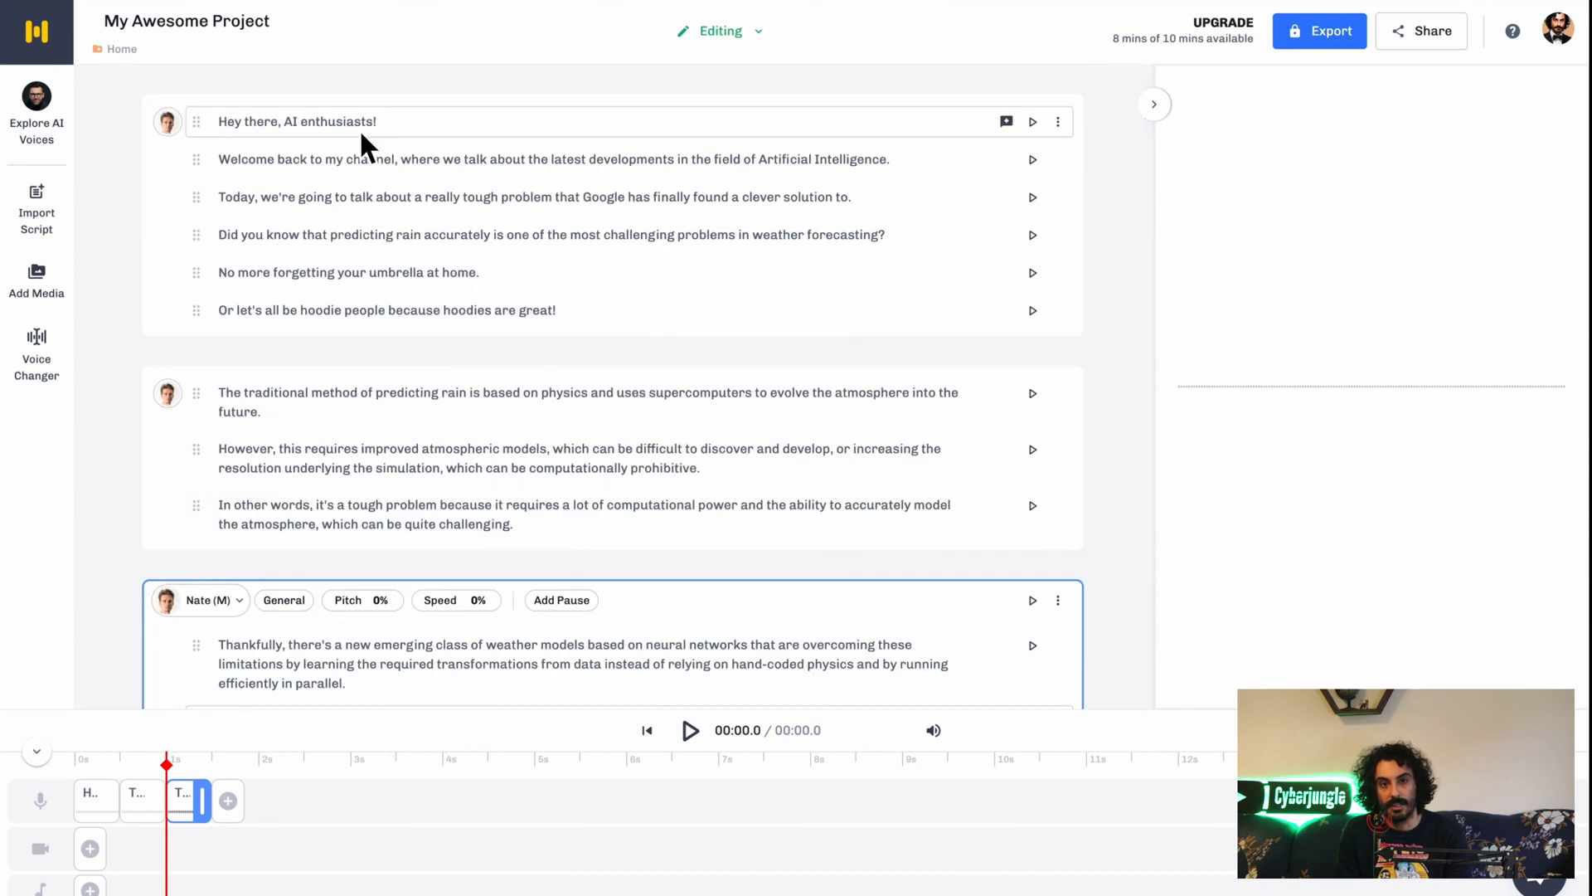
pyautogui.click(365, 154)
pyautogui.click(280, 124)
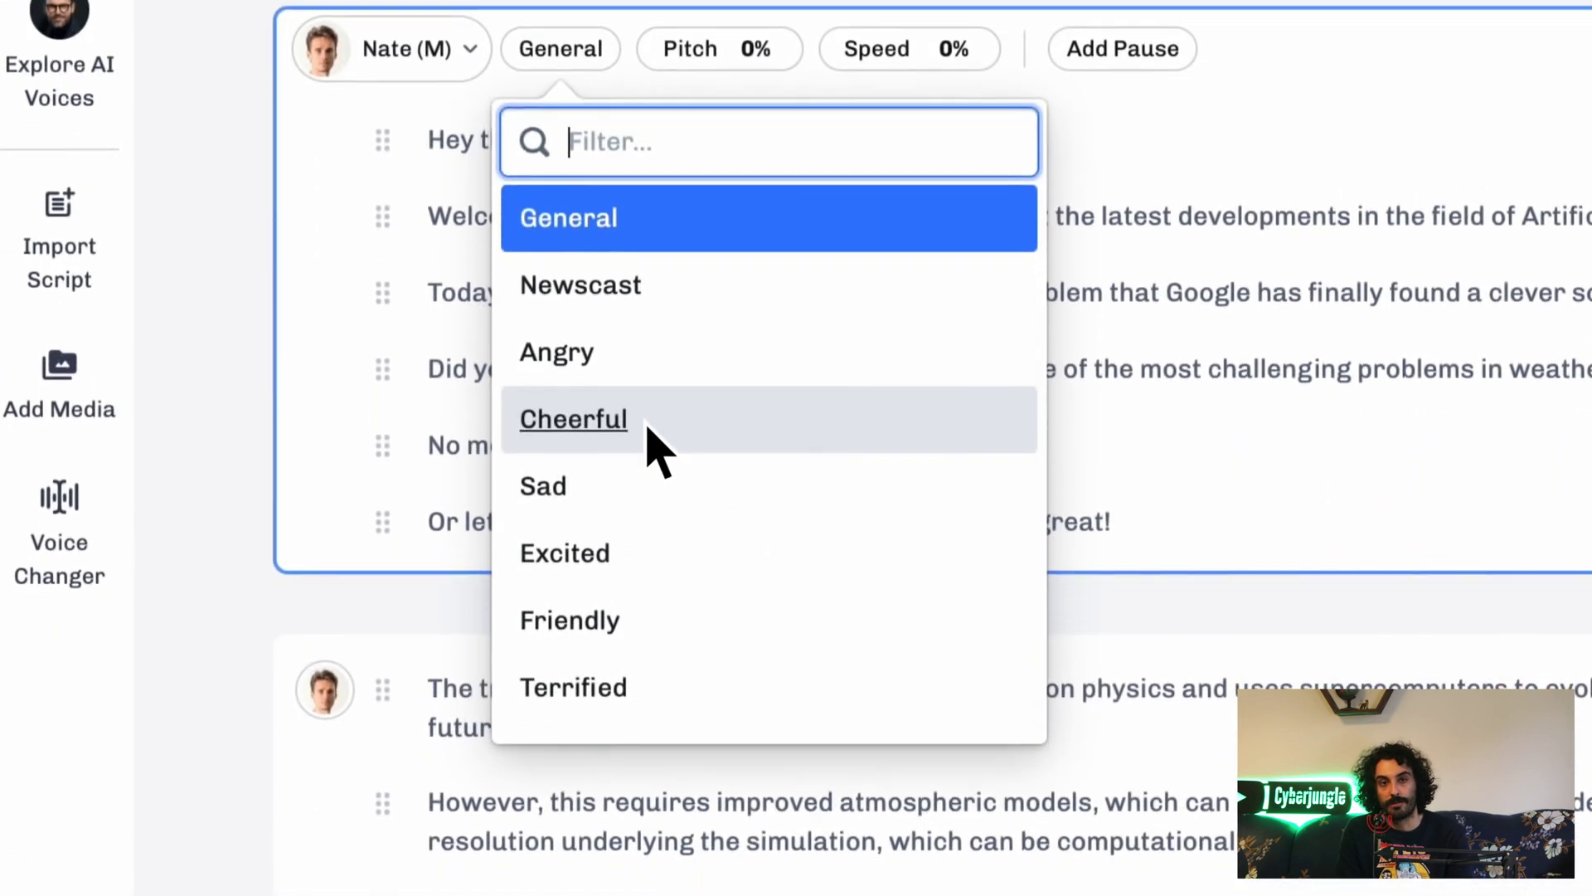
pyautogui.click(648, 429)
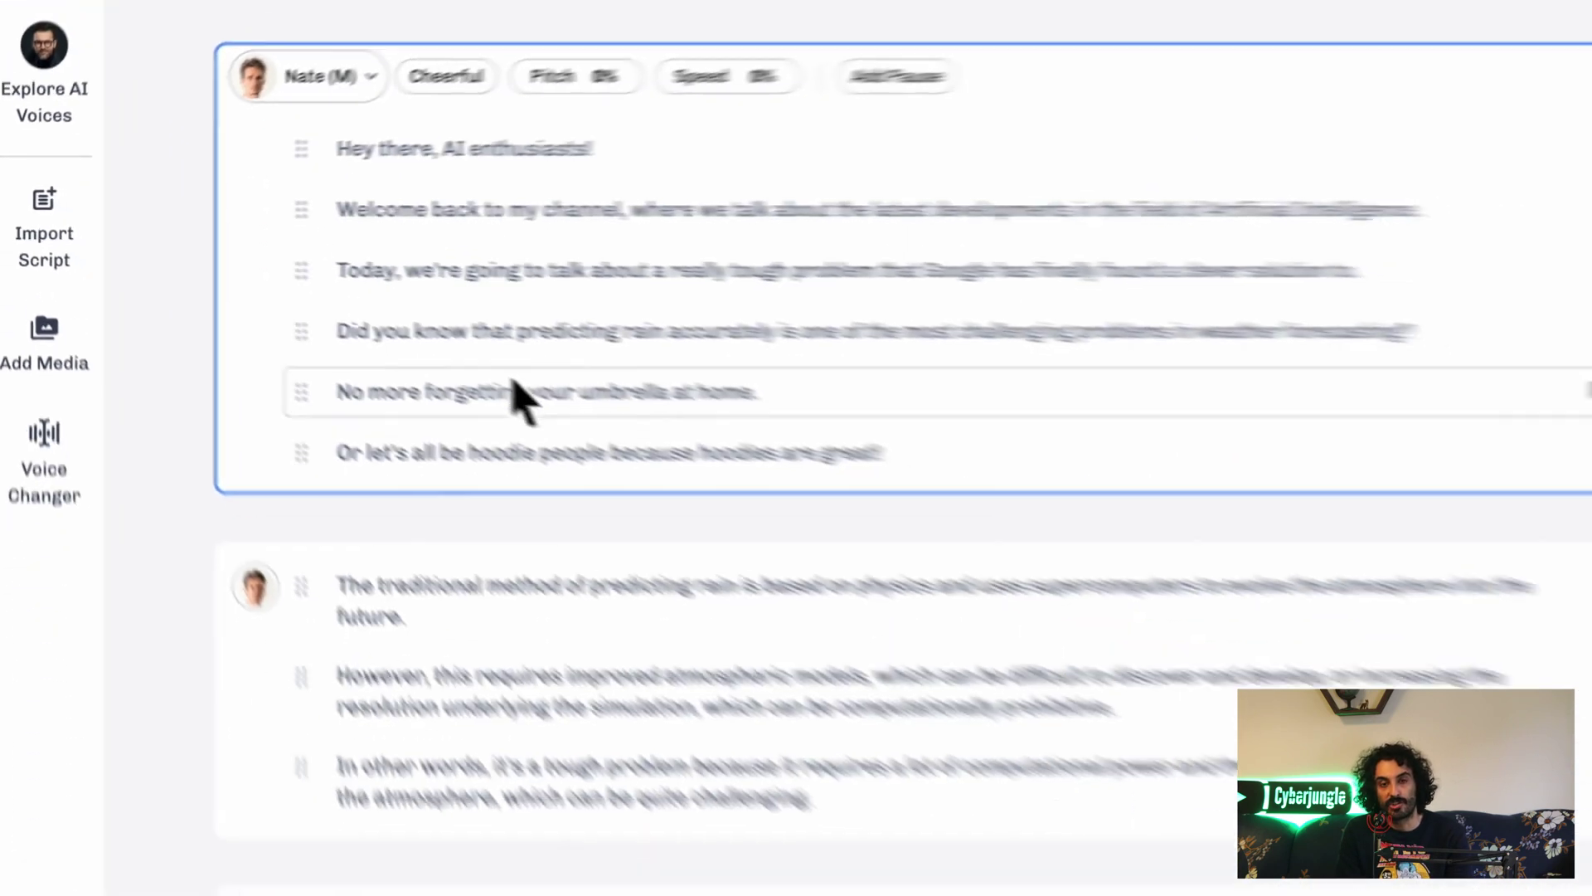
pyautogui.click(699, 738)
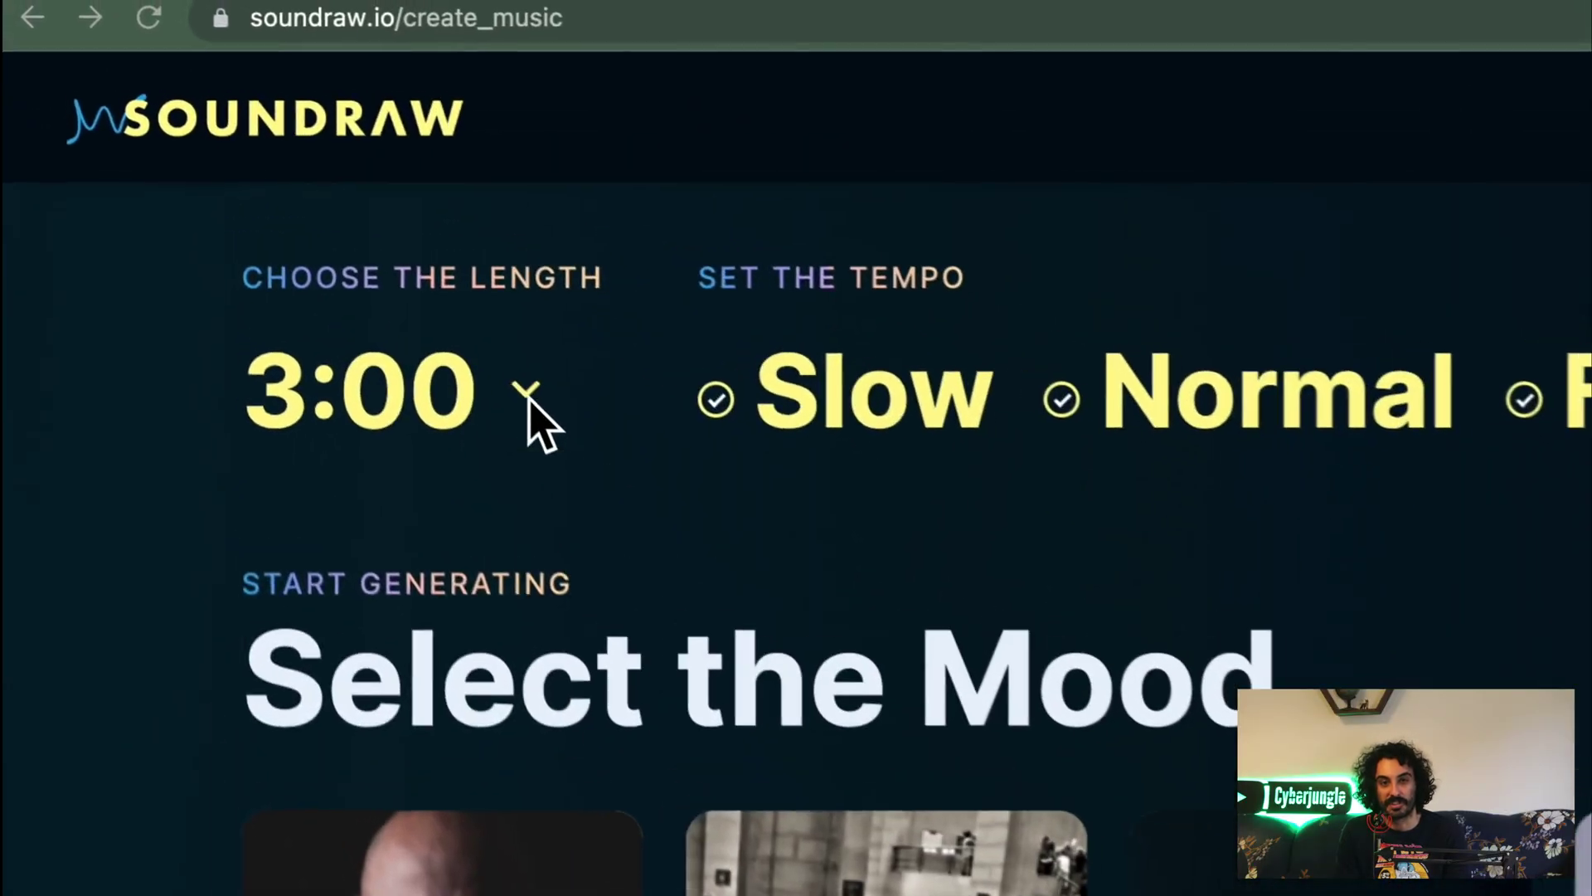
# Set length to 5:00 with only Normal tempo, and generate Electronica tracks.
pyautogui.click(267, 169)
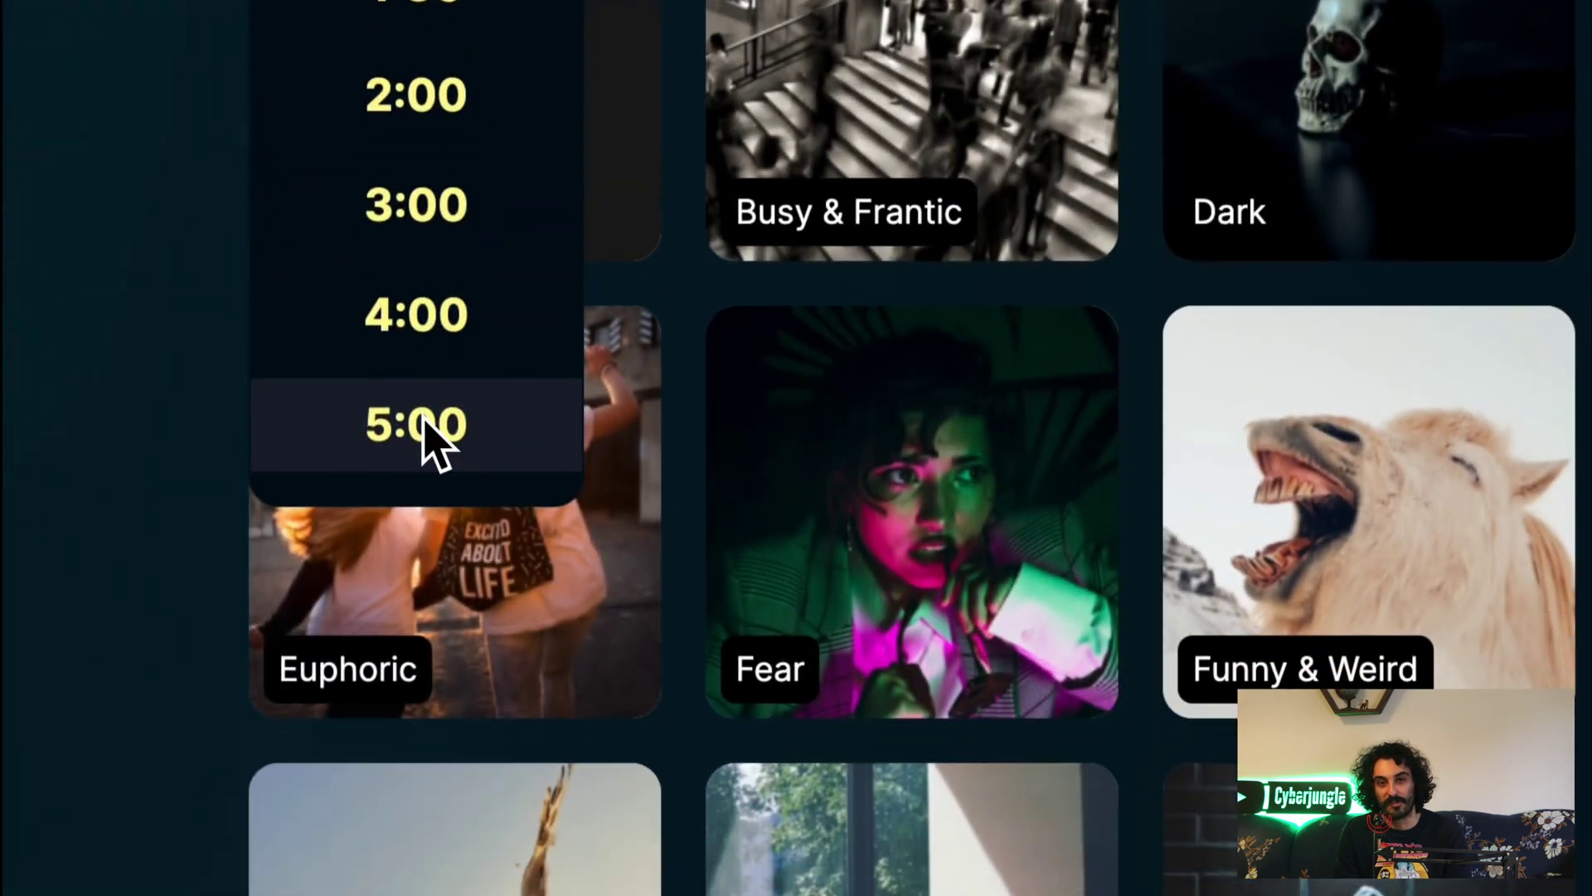
pyautogui.click(427, 438)
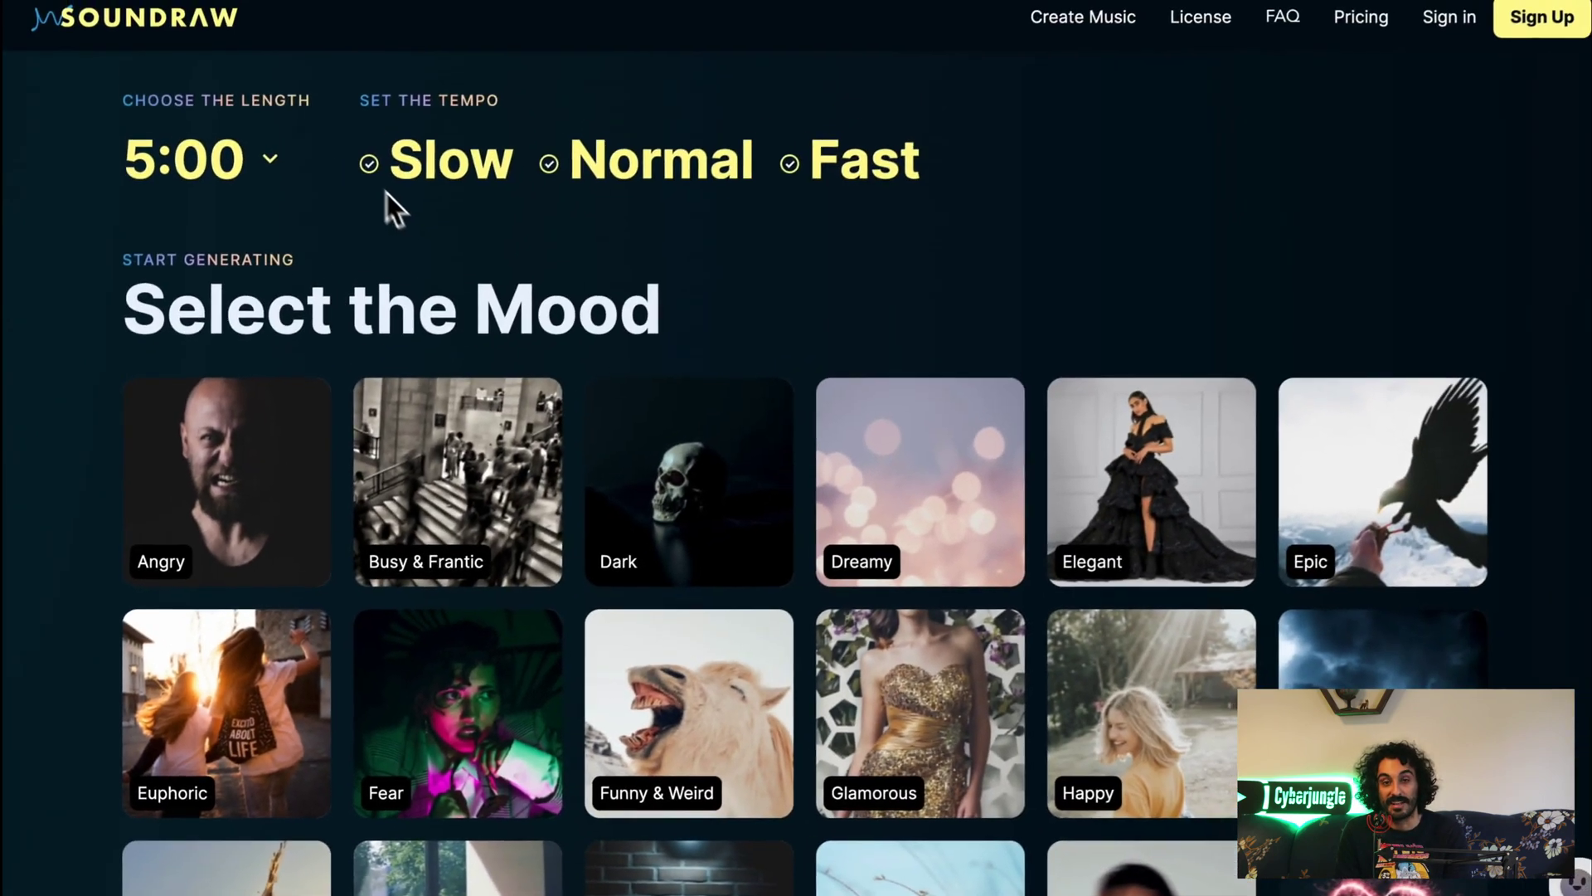
pyautogui.click(370, 163)
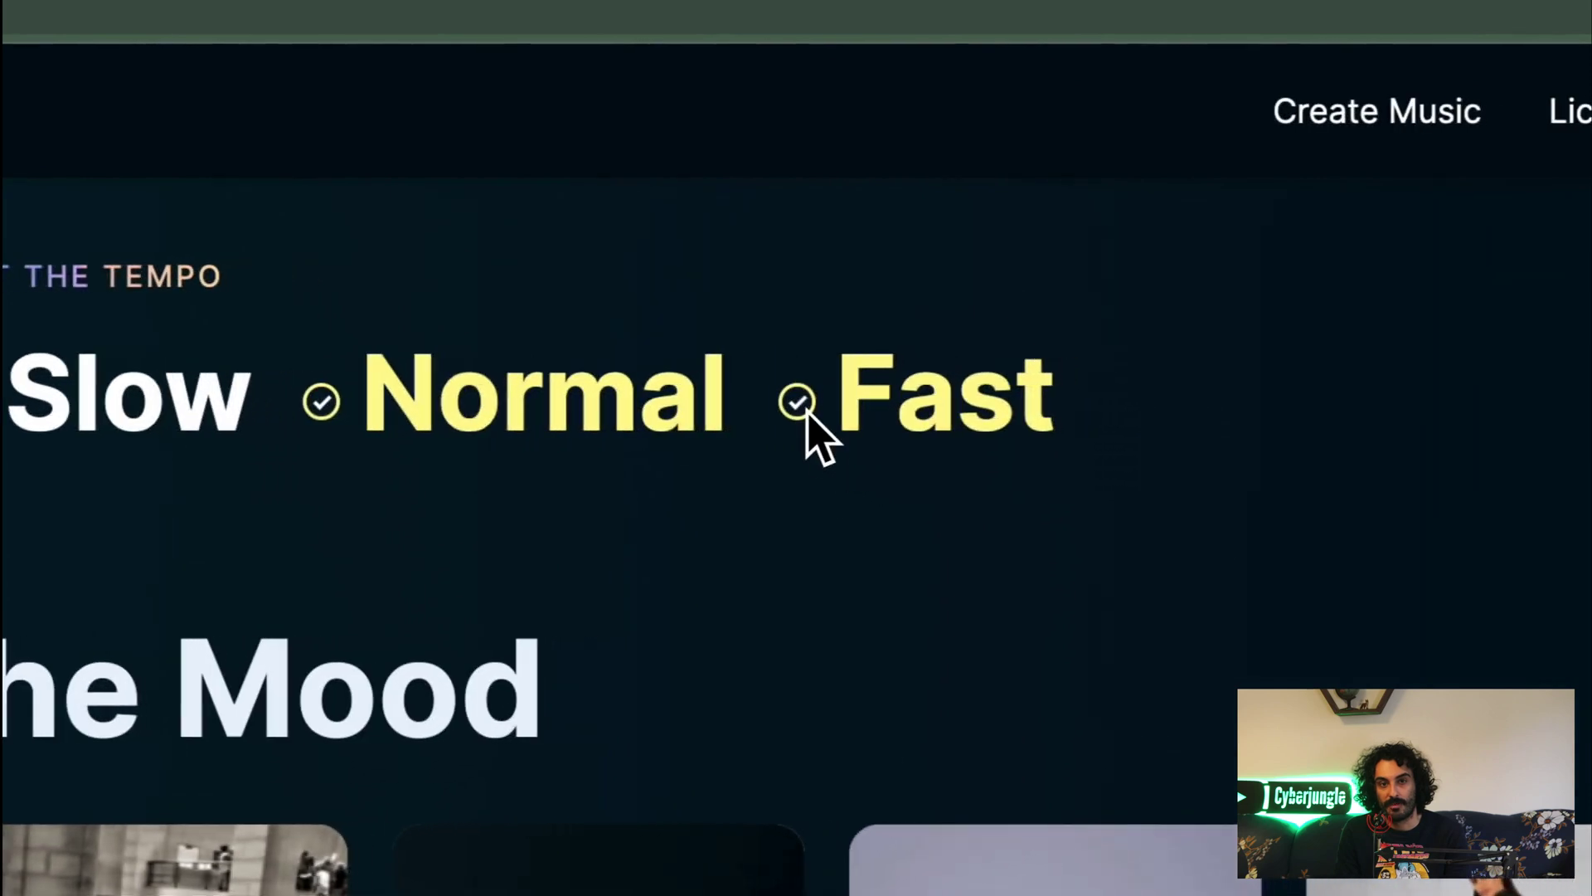
pyautogui.click(799, 403)
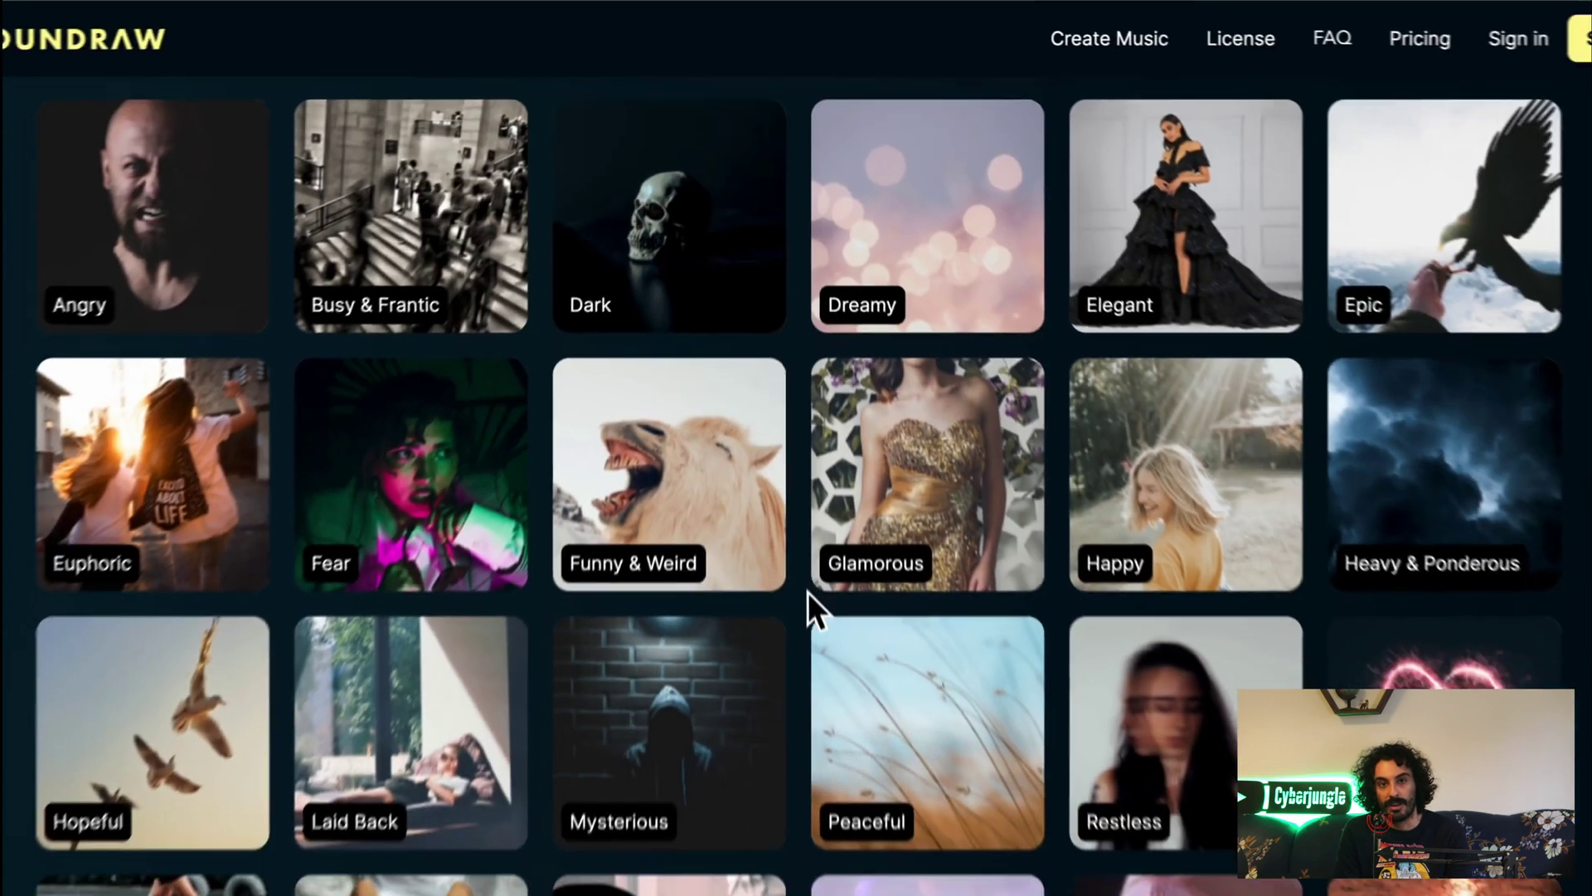
pyautogui.scroll(-5, 802, 517)
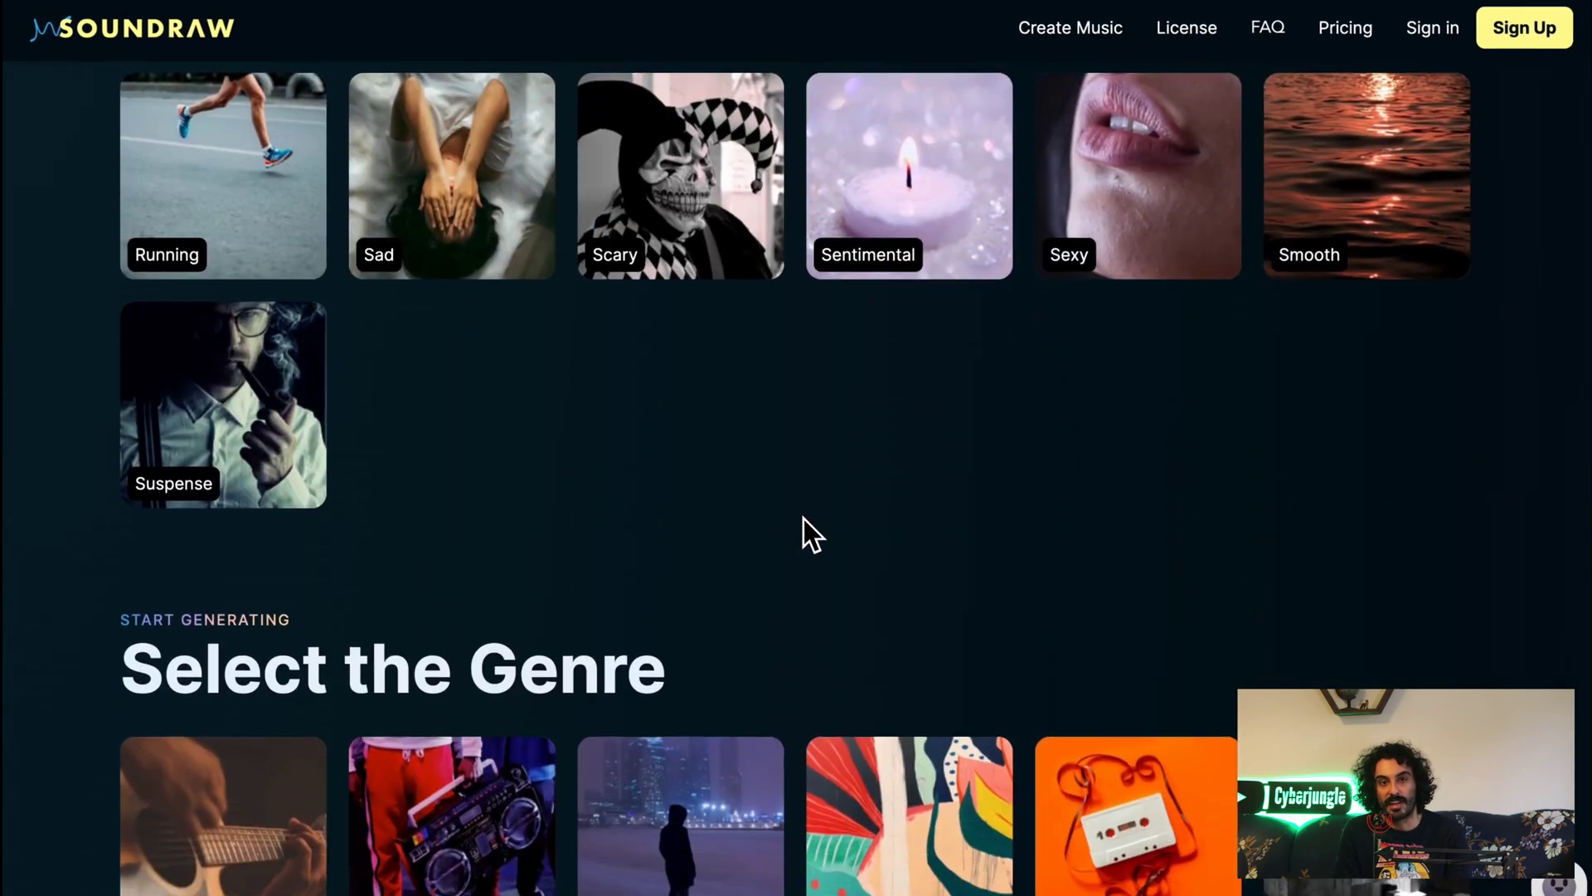
pyautogui.scroll(-8, 804, 520)
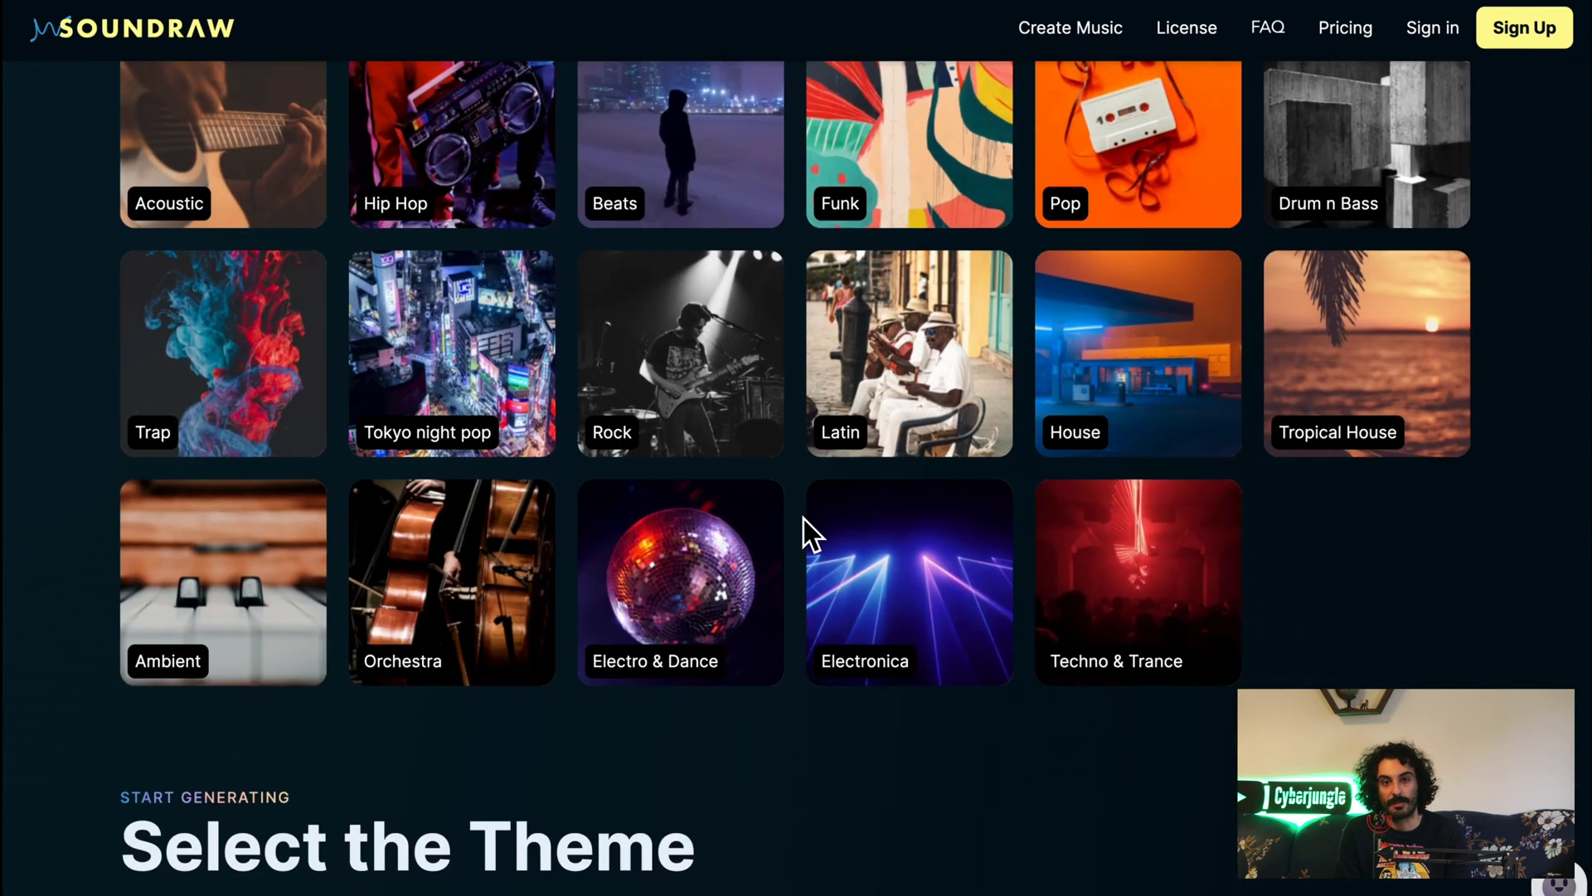
pyautogui.click(912, 582)
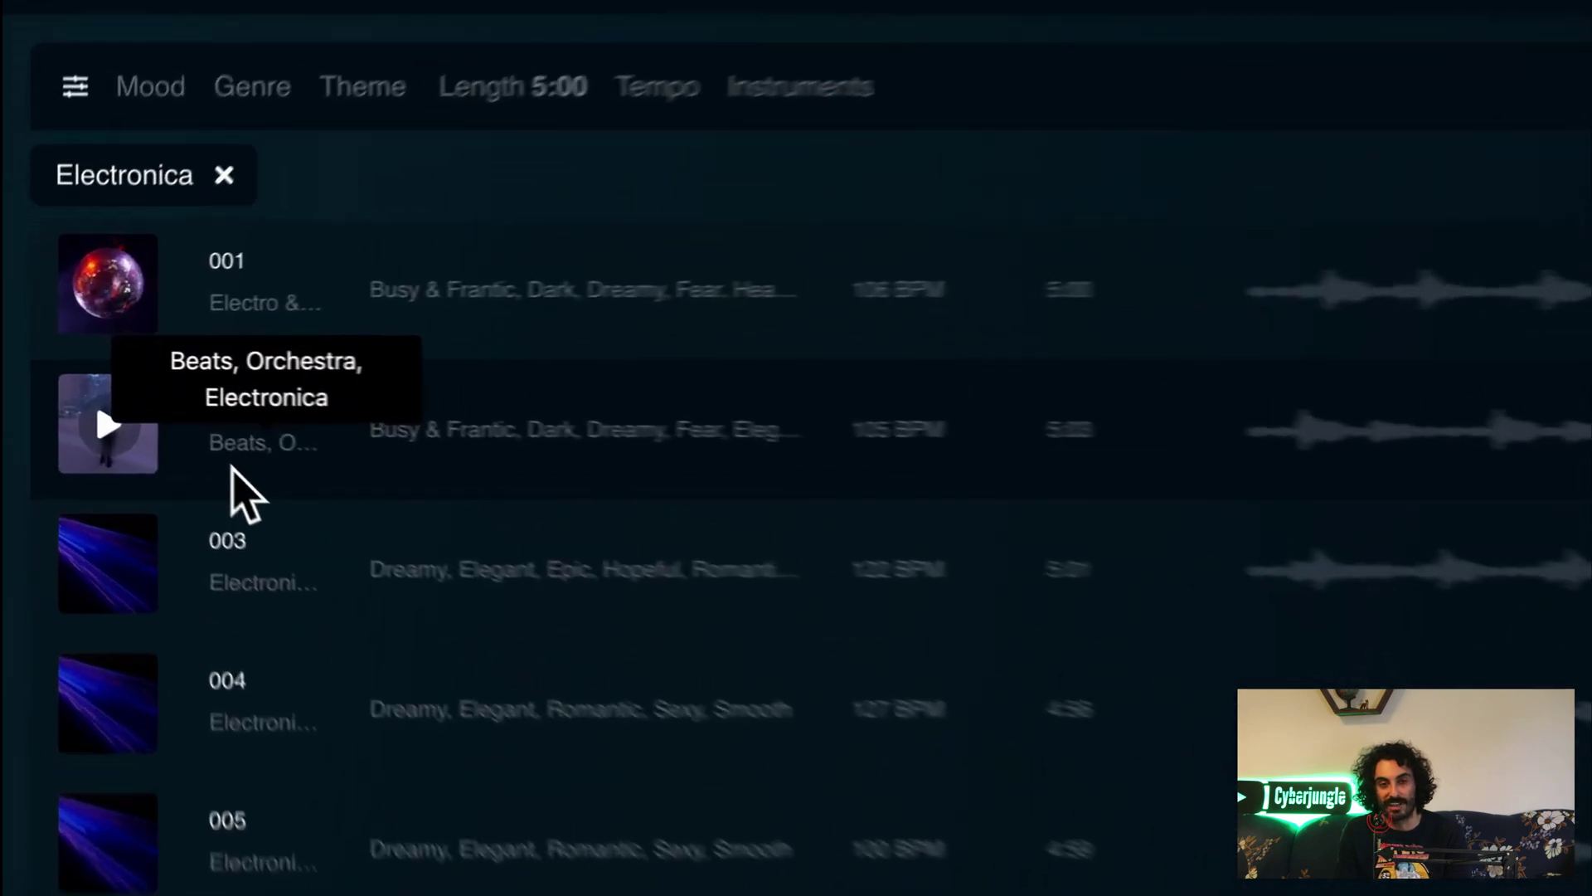
# On track 002, set the second energy section to Medium and a later one to Very High.
pyautogui.click(245, 489)
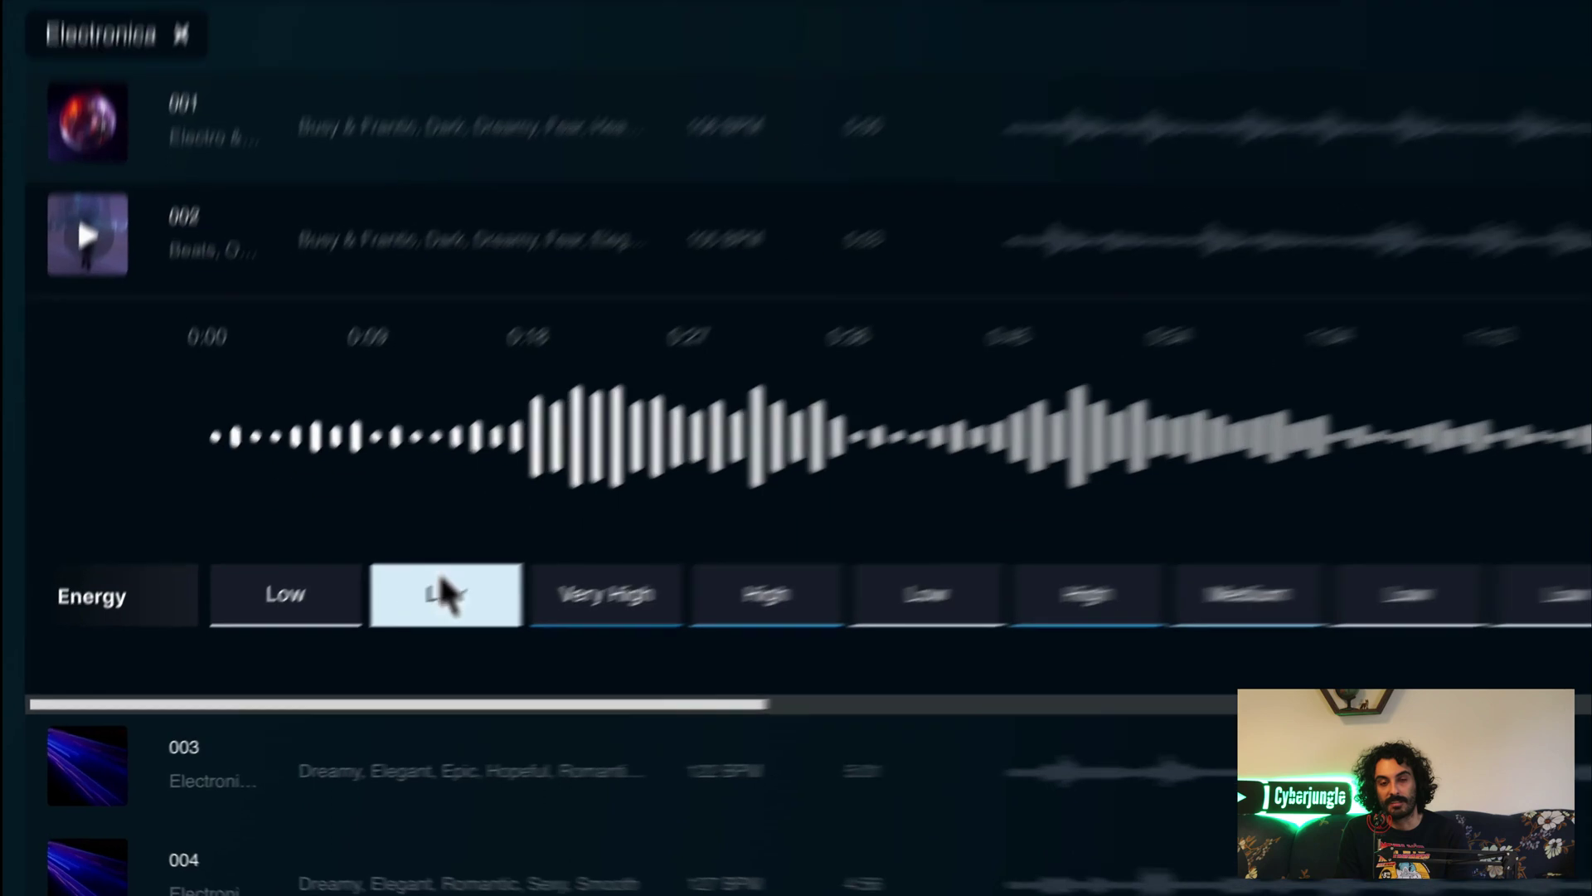
pyautogui.click(622, 518)
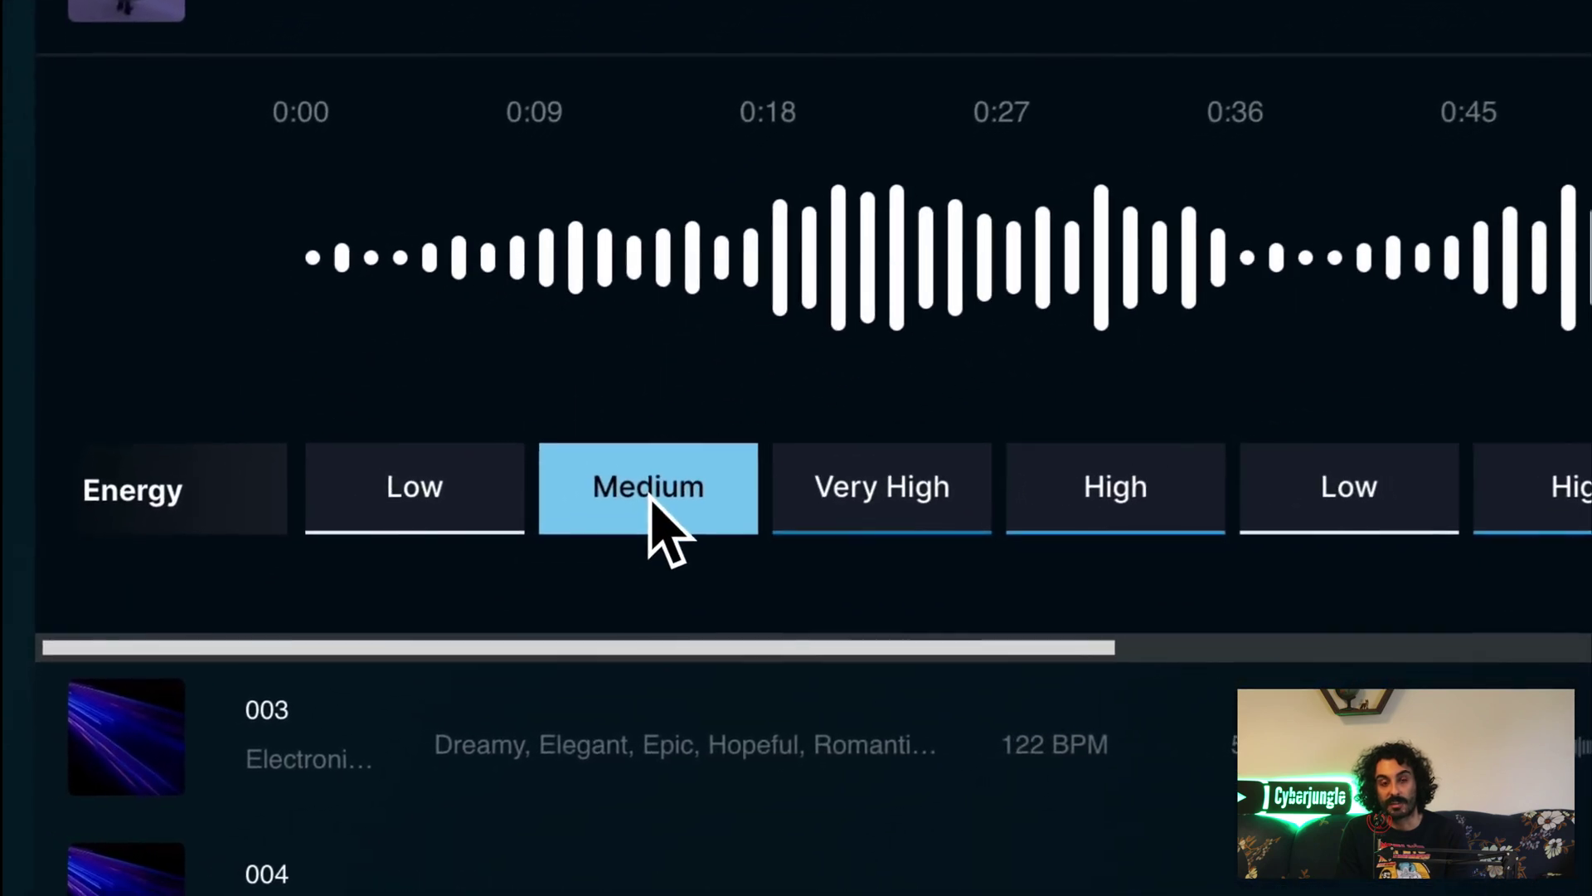
pyautogui.hscroll(5, 475, 585)
pyautogui.hscroll(5, 355, 658)
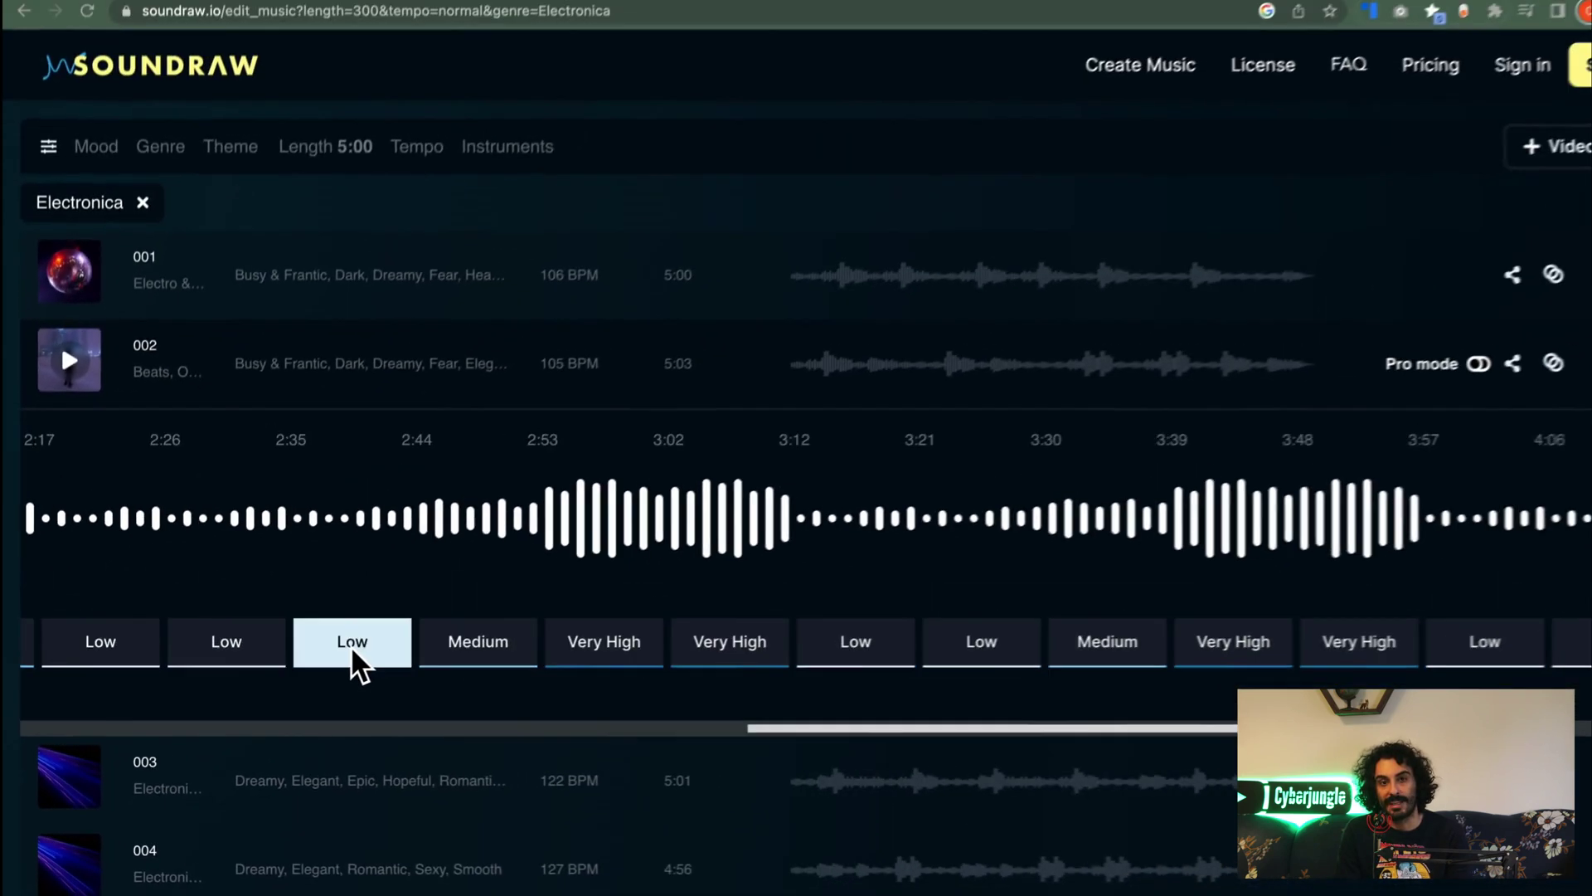
pyautogui.hscroll(5, 334, 669)
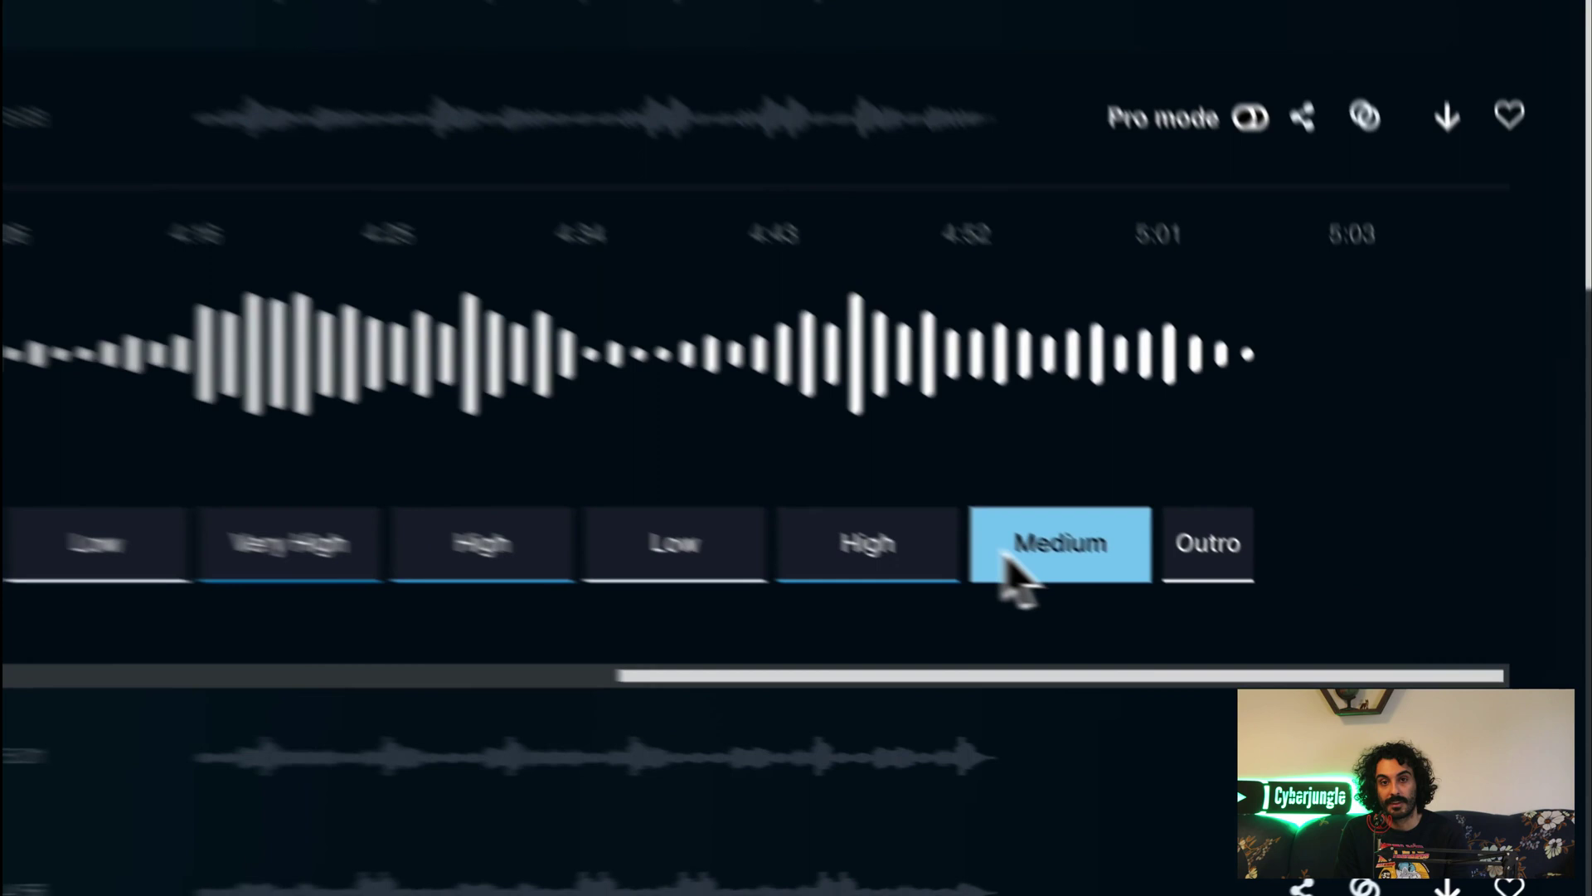
pyautogui.click(1269, 655)
pyautogui.click(1268, 655)
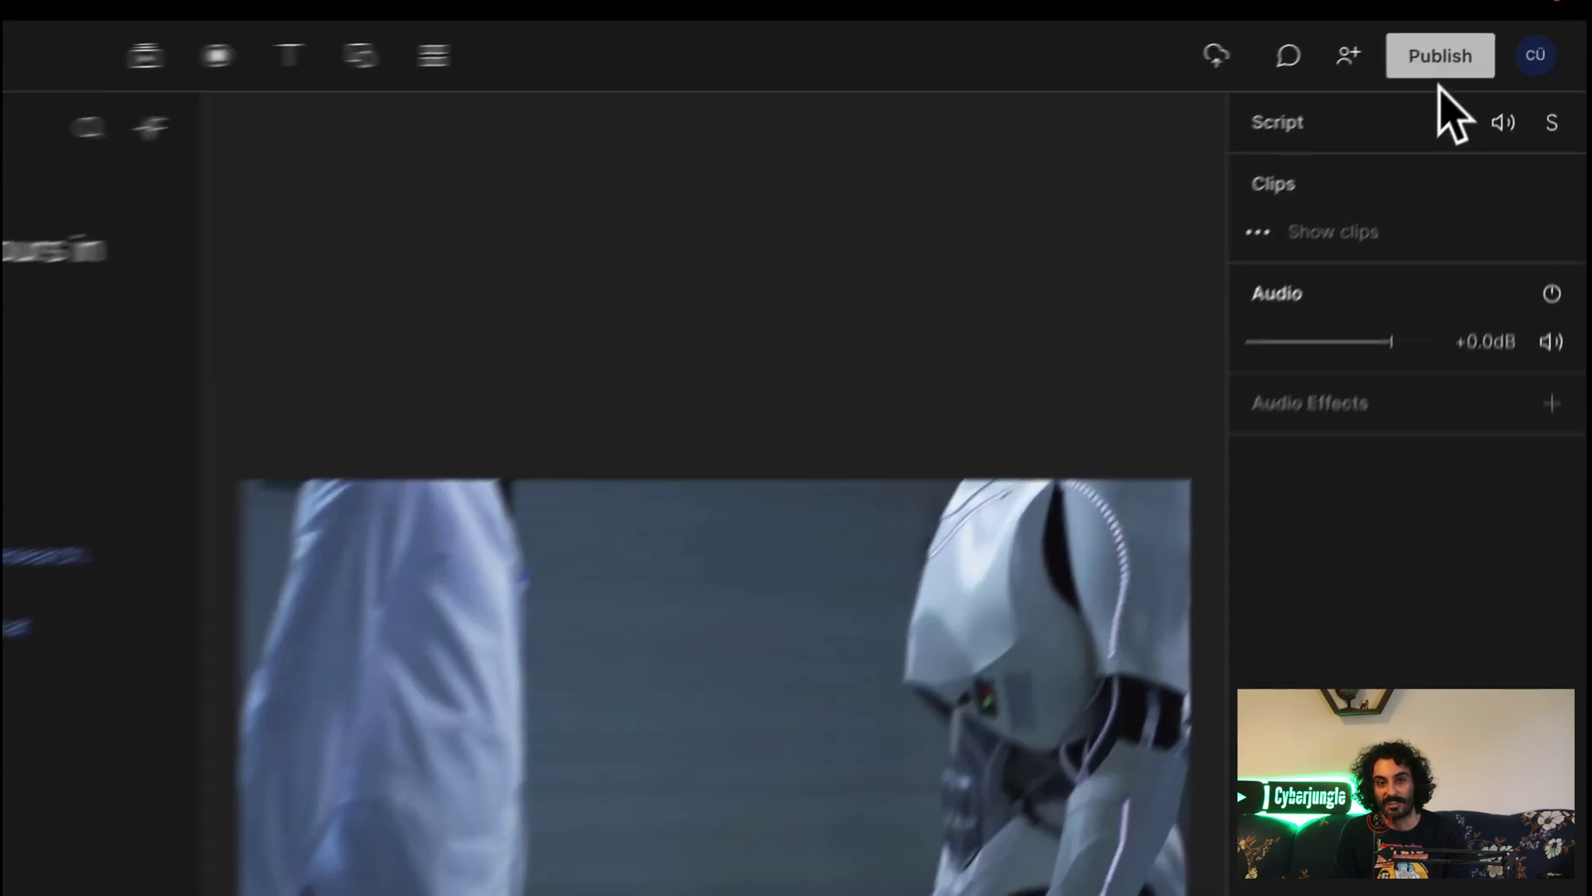
# Export the video from Publish at 4K, High quality, up to the save-location dialog.
pyautogui.click(1495, 22)
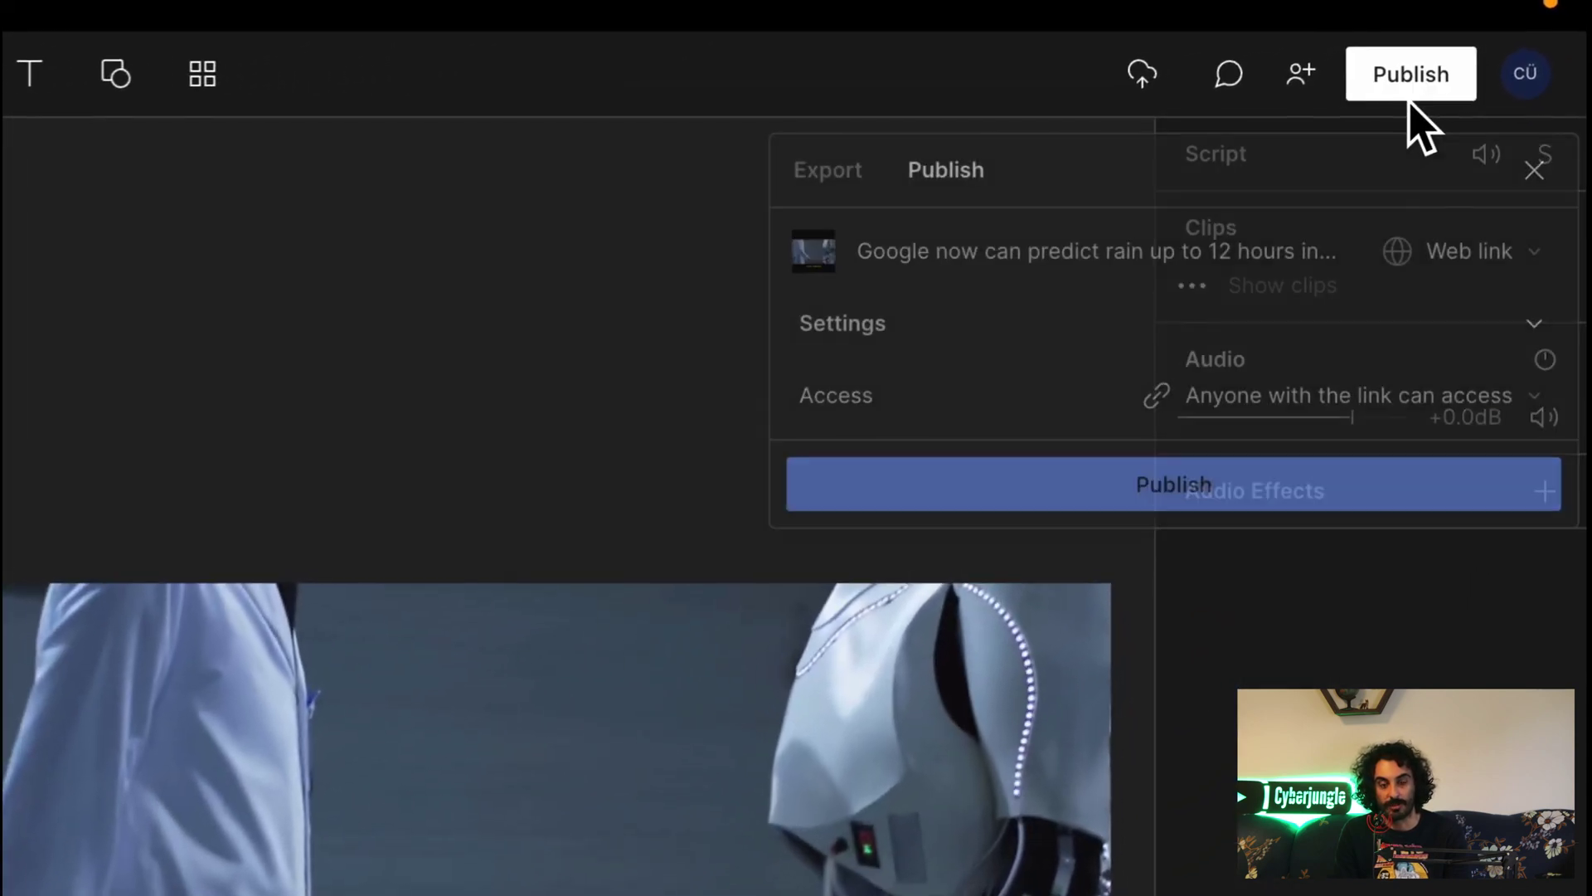
pyautogui.click(832, 186)
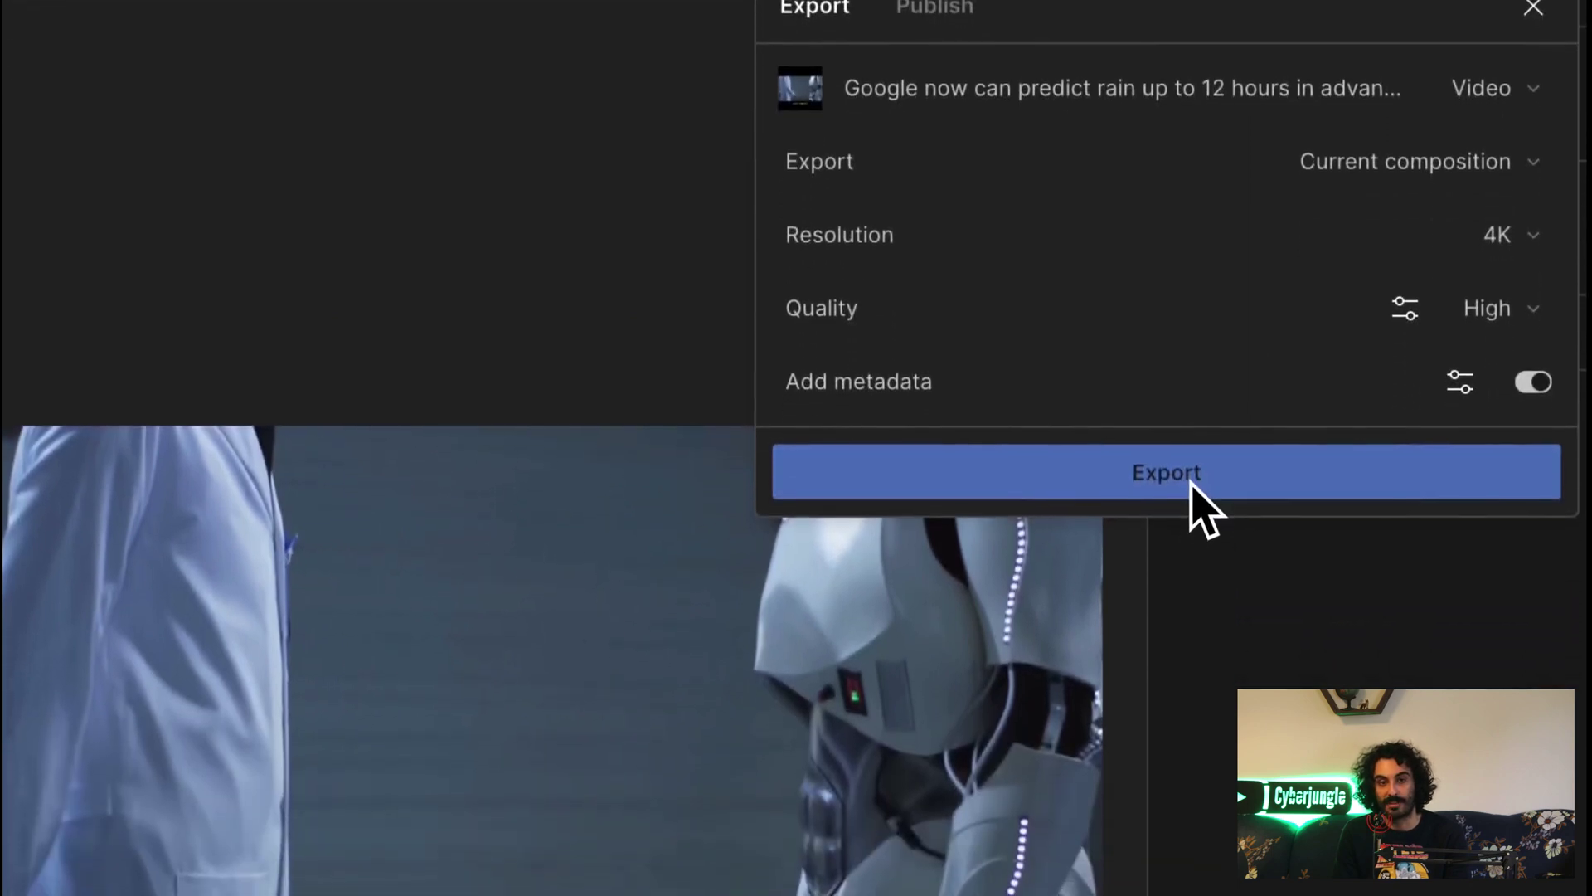
pyautogui.click(1184, 498)
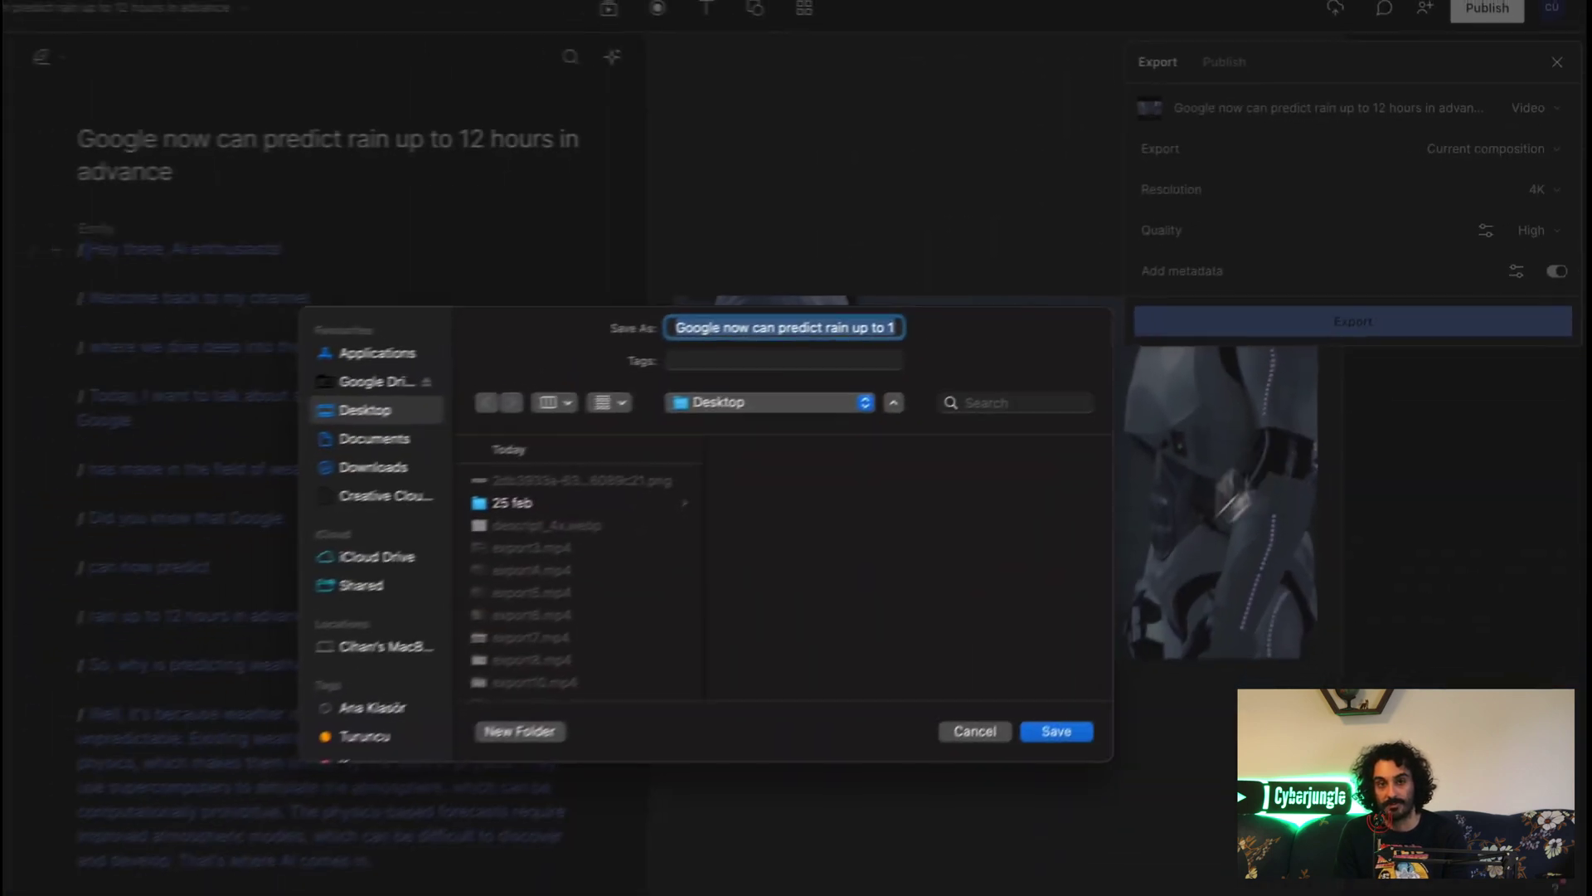